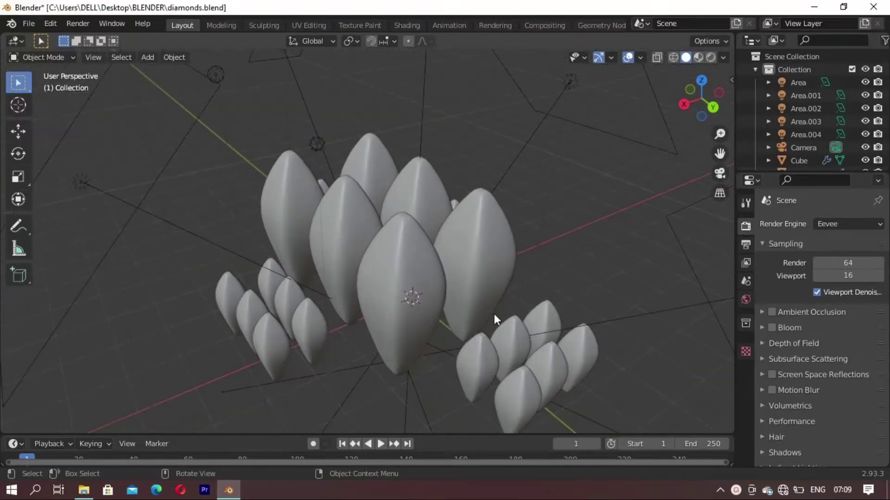
- Switch to Material Preview and orbit to see the red, magenta, yellow and blue crystals
scroll(472, 284, up, 5)
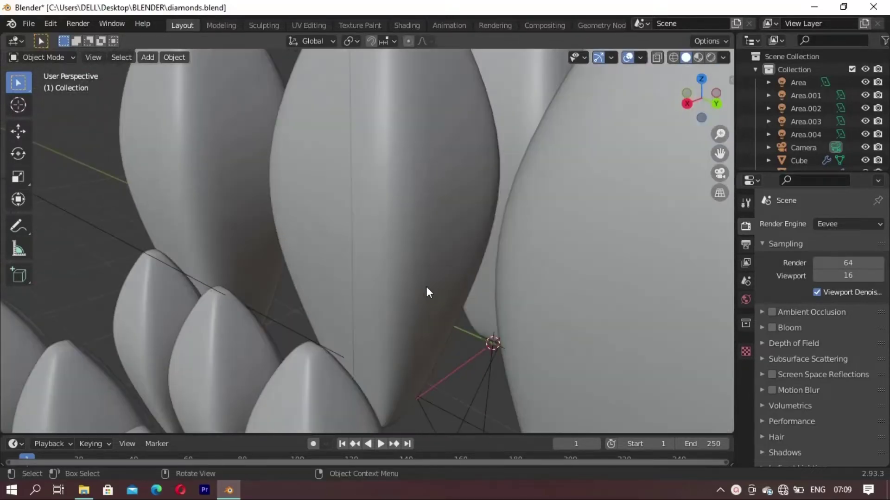
scroll(426, 286, down, 5)
scroll(429, 290, up, 5)
mouse_move(418, 293)
middle_down()
mouse_move(558, 337)
mouse_move(346, 309)
mouse_move(417, 292)
mouse_move(318, 302)
mouse_move(541, 294)
mouse_move(392, 302)
middle_up()
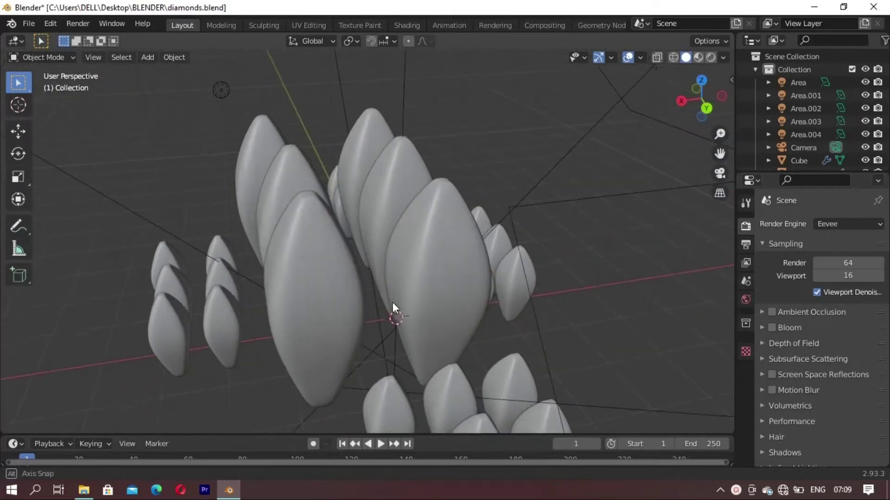
click(698, 57)
mouse_move(506, 177)
middle_down()
mouse_move(458, 256)
mouse_move(527, 286)
mouse_move(588, 280)
mouse_move(533, 253)
mouse_move(402, 278)
mouse_move(529, 294)
mouse_move(577, 263)
middle_up()
mouse_move(429, 208)
middle_down()
mouse_move(441, 269)
mouse_move(481, 278)
mouse_move(533, 199)
mouse_move(400, 215)
mouse_move(505, 227)
mouse_move(489, 214)
mouse_move(412, 202)
mouse_move(415, 127)
middle_up()
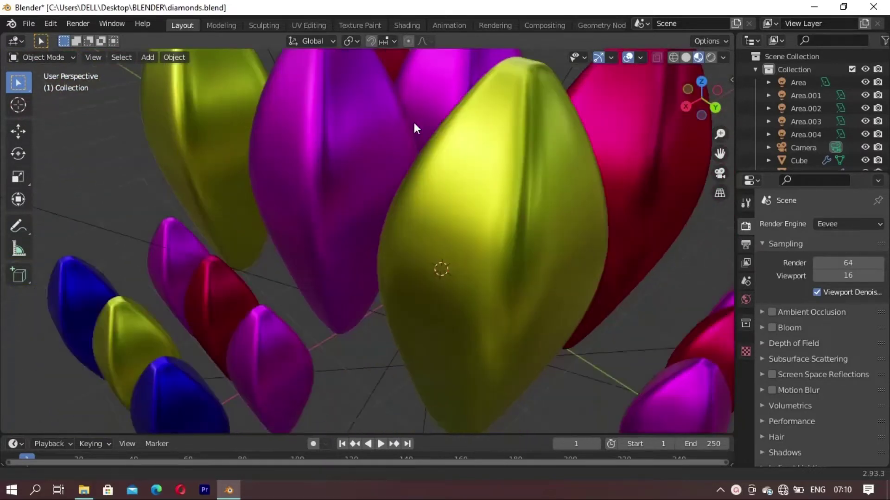
- Zoom out, switch to Rendered shading and orbit to a frontal view of the lit cluster
scroll(415, 127, down, 3)
scroll(390, 142, down, 3)
mouse_move(387, 165)
middle_down()
mouse_move(460, 217)
mouse_move(512, 227)
mouse_move(560, 198)
mouse_move(450, 191)
mouse_move(418, 199)
mouse_move(412, 250)
mouse_move(367, 279)
mouse_move(433, 238)
mouse_move(383, 237)
mouse_move(197, 269)
mouse_move(389, 255)
mouse_move(207, 246)
mouse_move(298, 239)
mouse_move(283, 245)
mouse_move(331, 261)
mouse_move(332, 291)
mouse_move(410, 296)
mouse_move(328, 239)
middle_up()
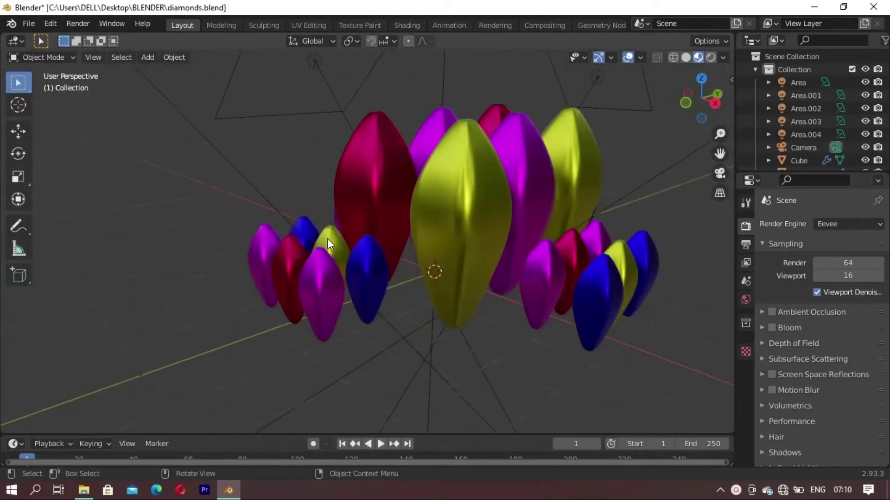
click(711, 56)
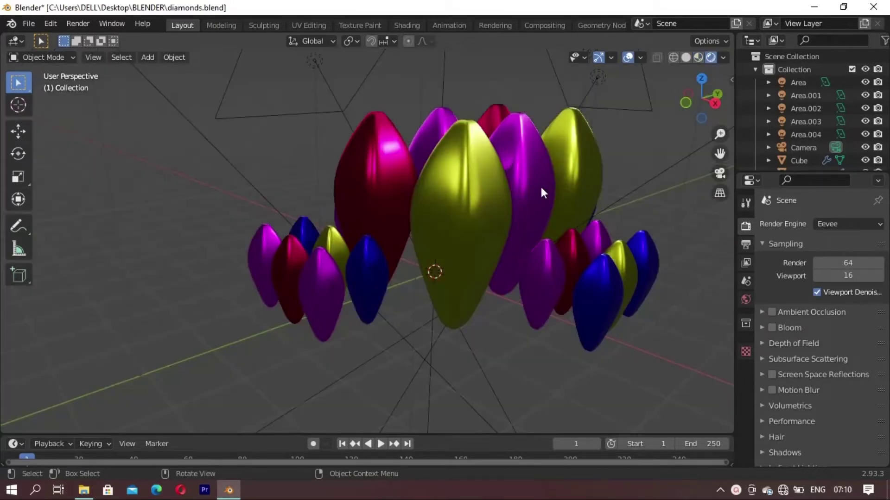
mouse_move(541, 188)
middle_down()
mouse_move(441, 203)
mouse_move(232, 213)
mouse_move(333, 174)
mouse_move(336, 222)
mouse_move(224, 199)
mouse_move(293, 187)
mouse_move(313, 172)
mouse_move(340, 252)
mouse_move(316, 289)
mouse_move(377, 282)
mouse_move(347, 354)
mouse_move(448, 246)
middle_up()
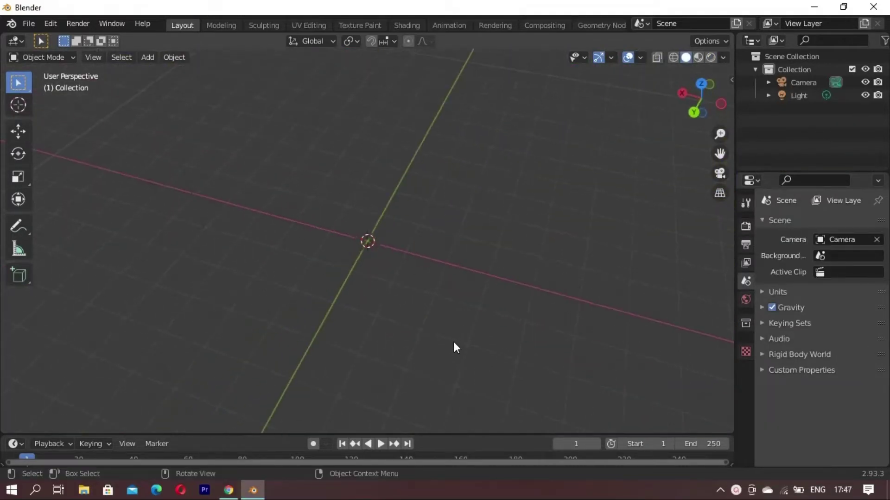
key(shift+a)
mouse_move(417, 214)
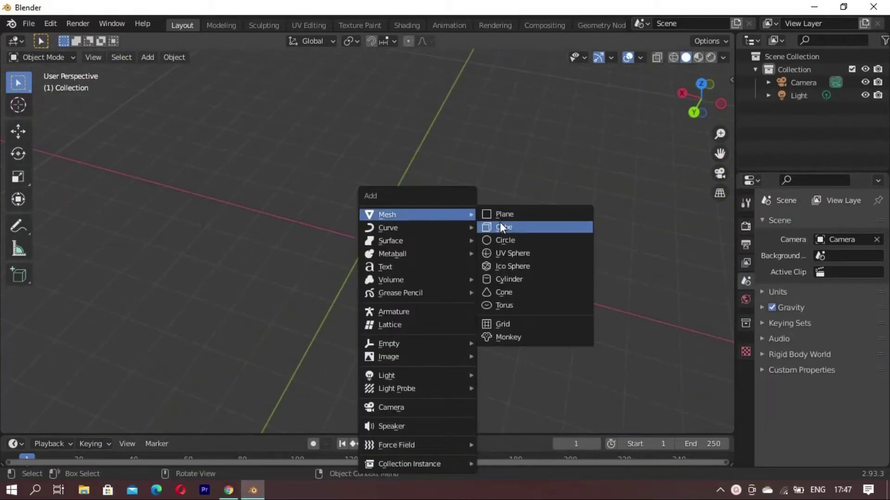
- Add a cube to the scene and scale it down to 0.459
click(499, 222)
middle_drag(491, 234, 404, 251)
middle_drag(373, 312, 351, 315)
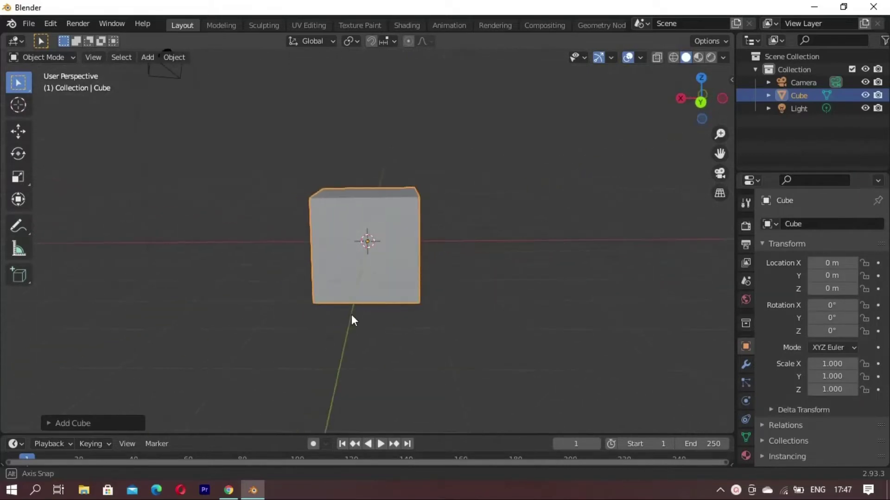
key(s)
click(378, 276)
scroll(371, 324, up, 4)
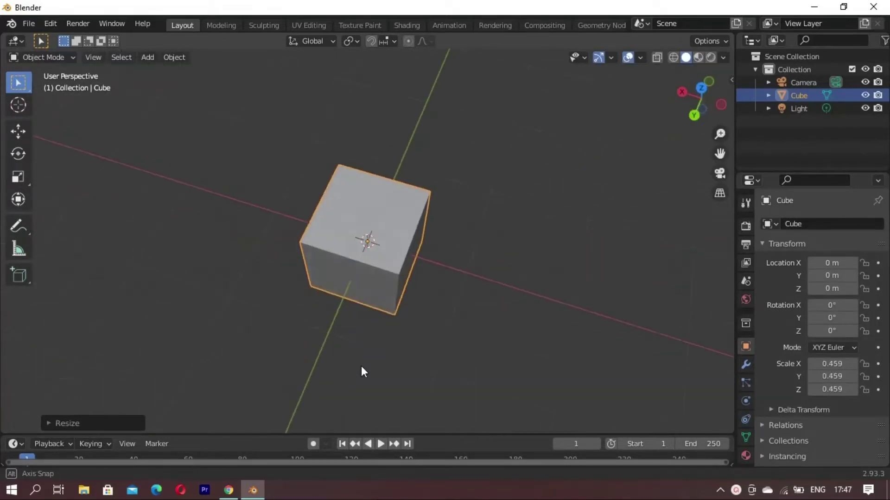
middle_drag(361, 366, 368, 310)
- In Edit Mode, extrude the cube's top face upward and enlarge it
key(Tab)
middle_drag(424, 304, 325, 302)
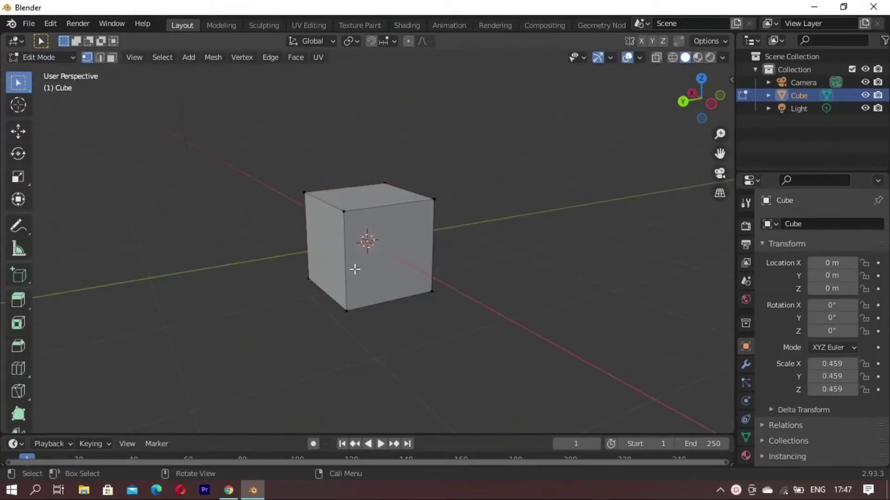
click(363, 197)
middle_drag(363, 196, 404, 274)
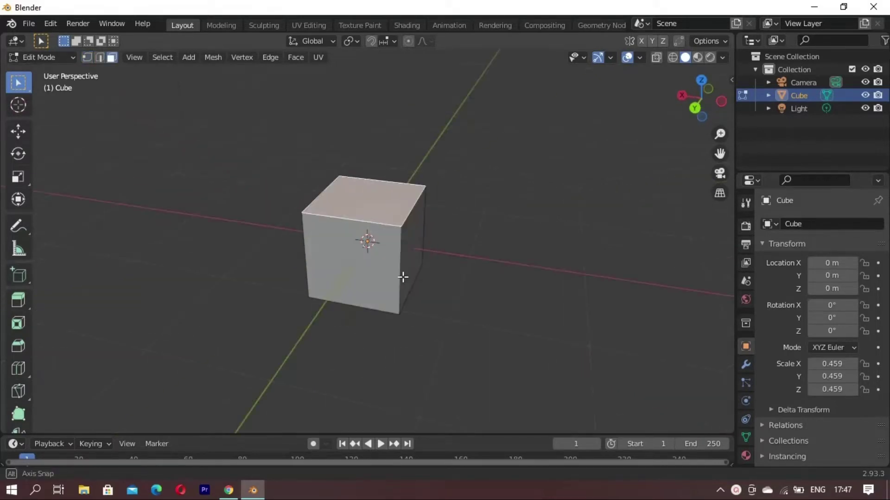
key(e)
click(407, 216)
middle_drag(407, 216, 271, 226)
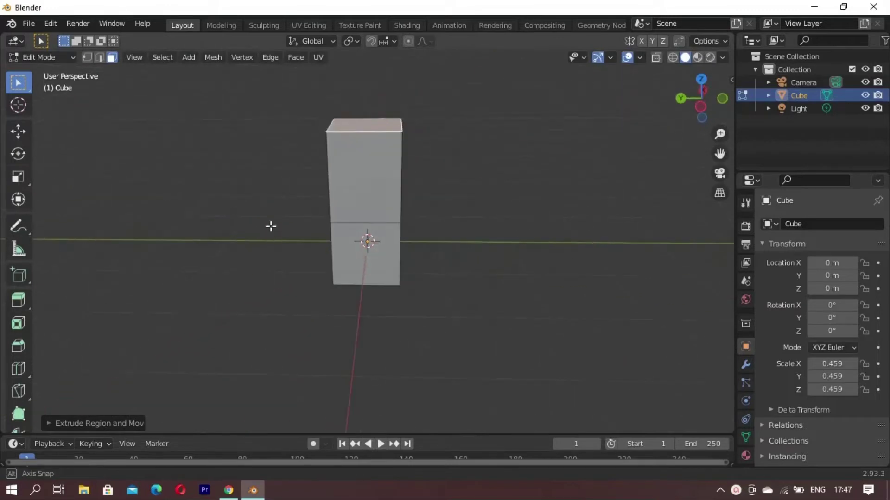
key(s)
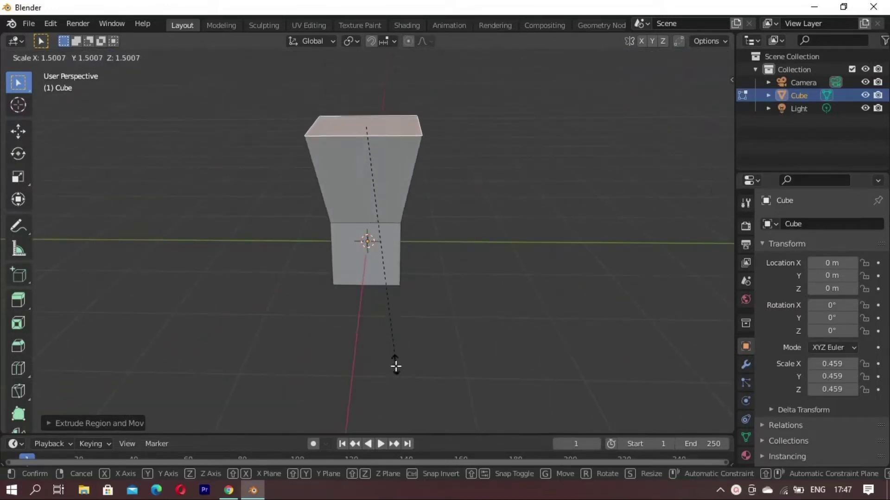
click(398, 378)
- Extrude the top face upward again and shrink it toward a point
mouse_move(477, 275)
middle_down()
mouse_move(248, 284)
mouse_move(362, 281)
middle_up()
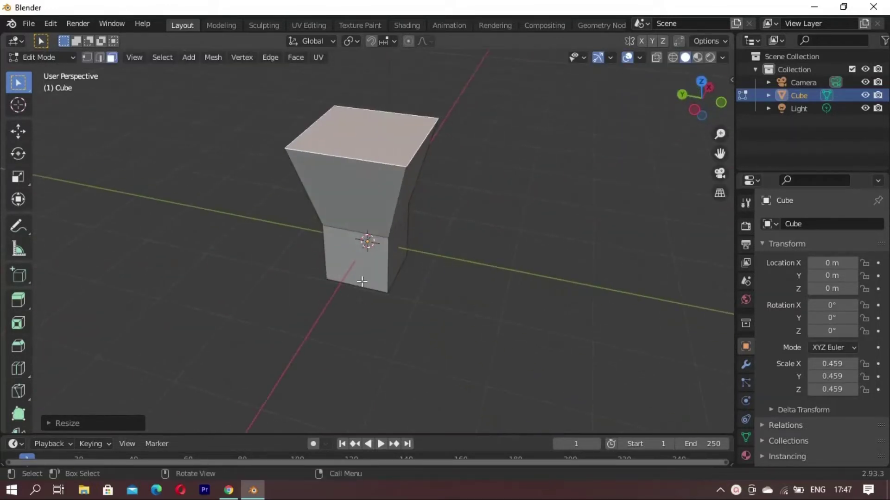
mouse_move(336, 243)
middle_down()
mouse_move(338, 311)
mouse_move(372, 247)
mouse_move(302, 249)
mouse_move(326, 223)
middle_up()
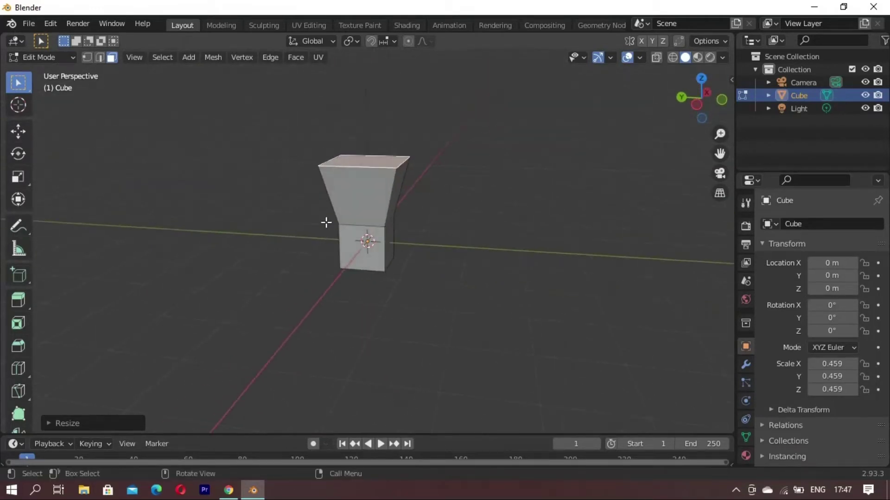
key(e)
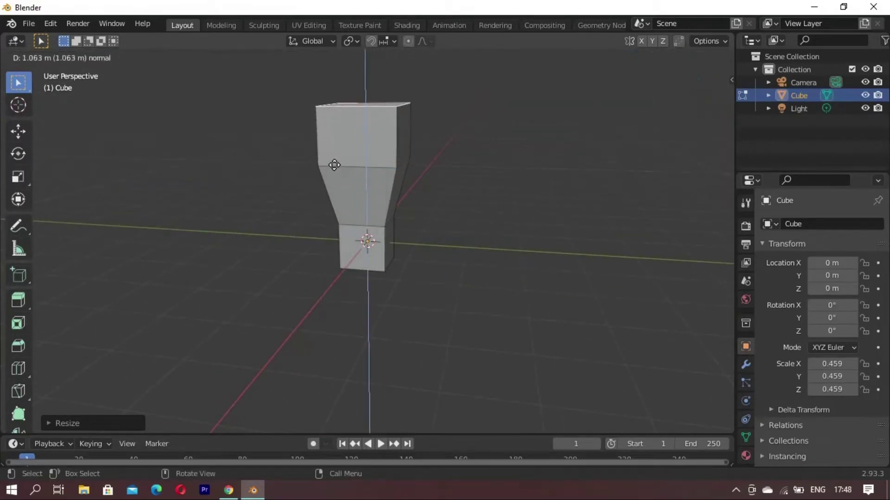
click(334, 160)
key(s)
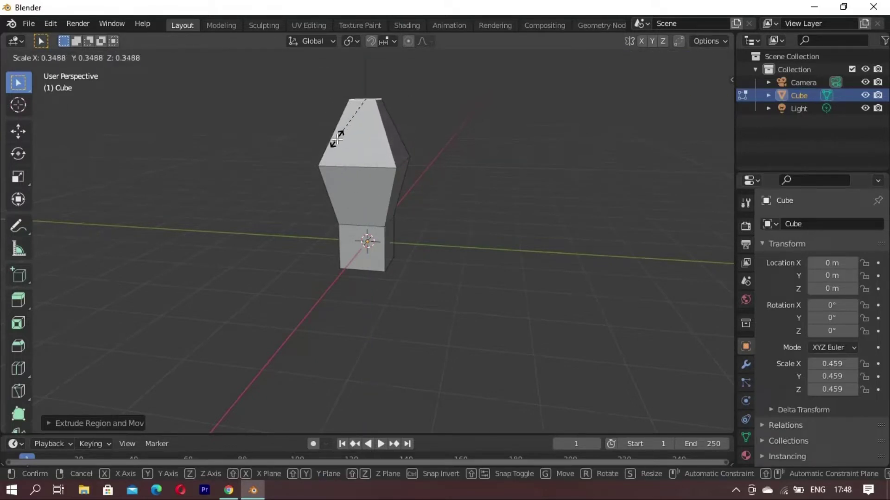
click(337, 139)
- Shrink the bottom face and resize the small top face so the crystal tapers at both ends
middle_drag(385, 225, 367, 239)
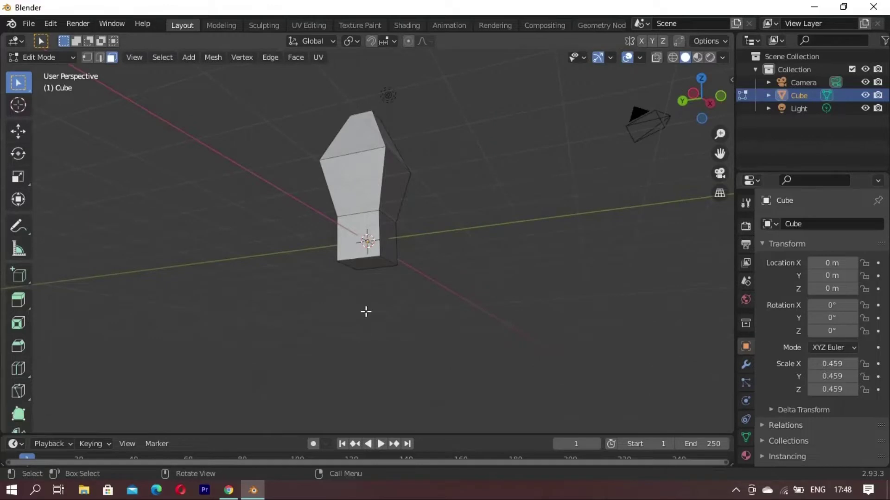
middle_drag(366, 312, 369, 264)
key(s)
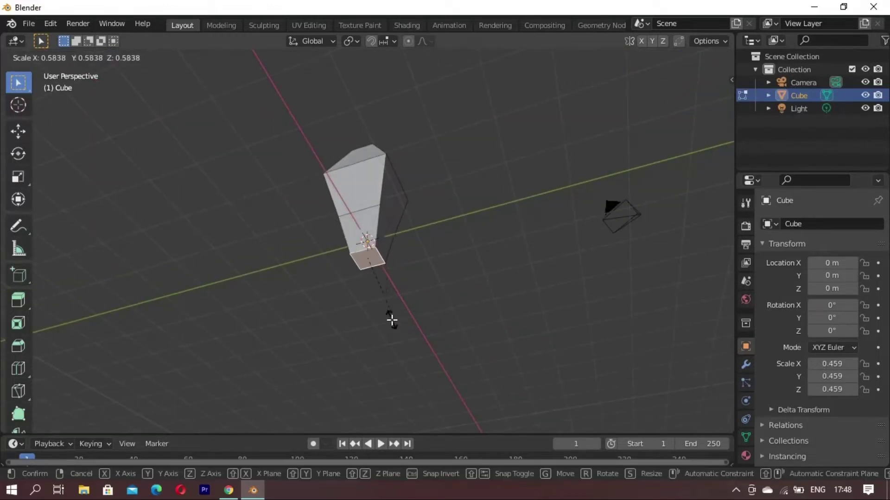
click(379, 306)
mouse_move(377, 301)
middle_down()
mouse_move(405, 301)
mouse_move(280, 264)
mouse_move(367, 118)
middle_up()
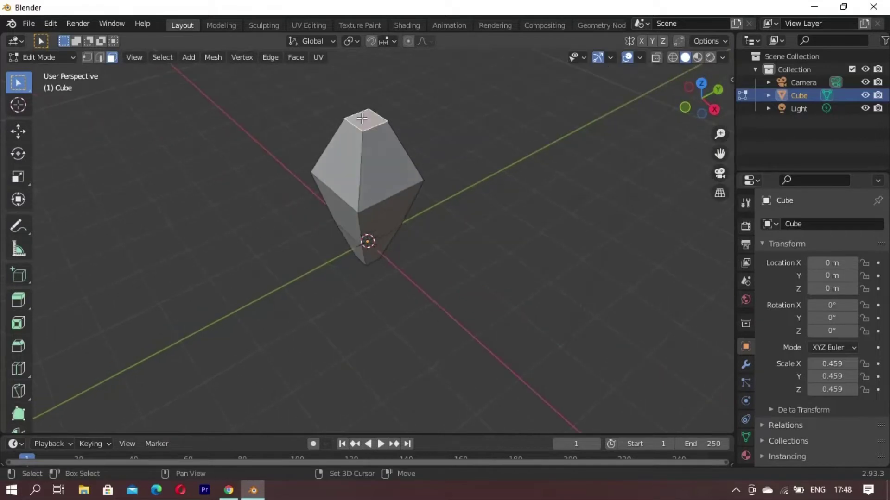
key(s)
click(379, 224)
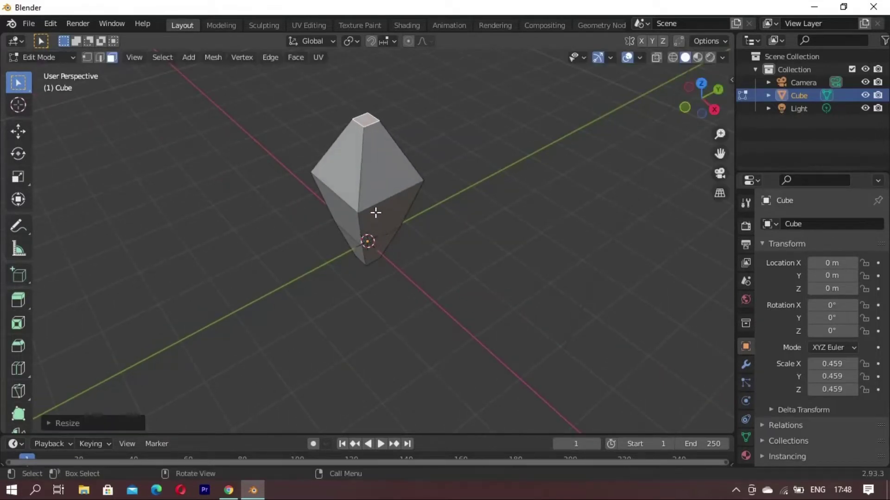
mouse_move(375, 213)
middle_down()
mouse_move(323, 216)
mouse_move(368, 143)
mouse_move(365, 243)
mouse_move(342, 174)
middle_up()
key(Tab)
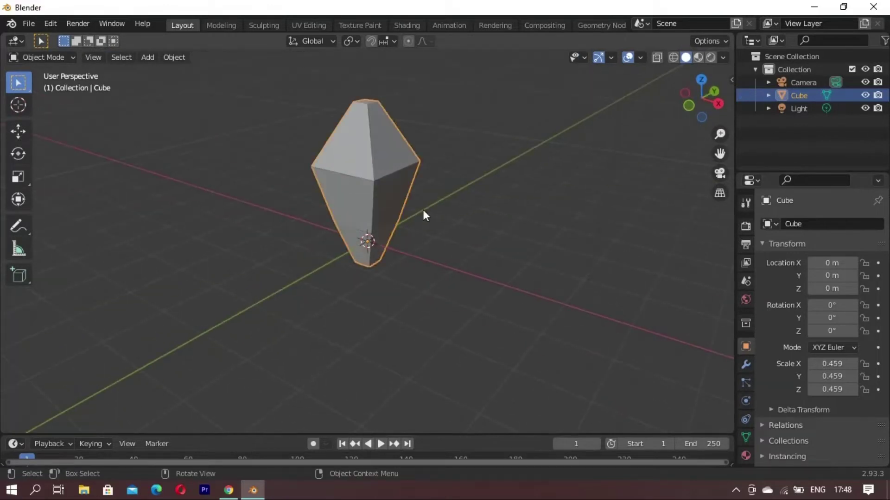
right_click(563, 199)
- Shade the crystal smooth and enable Auto Smooth in its normals settings
click(563, 199)
click(751, 436)
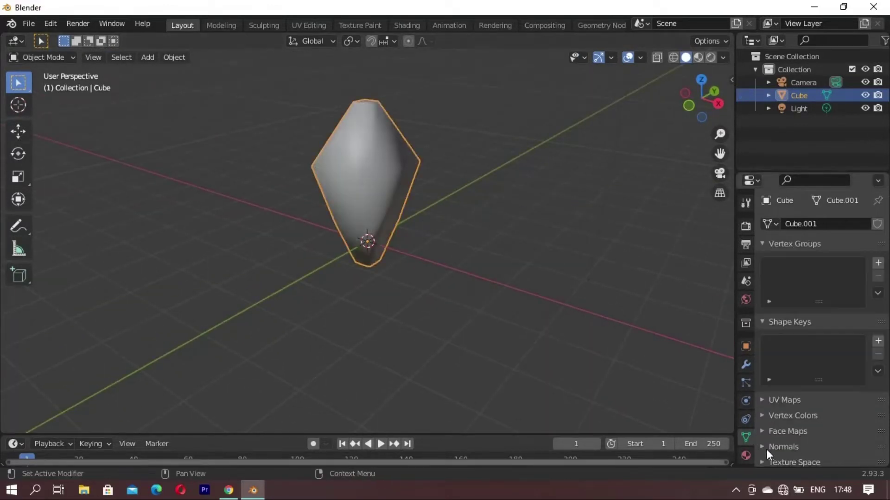
click(765, 449)
scroll(787, 435, down, 3)
click(811, 413)
mouse_move(408, 296)
middle_down()
mouse_move(436, 215)
mouse_move(404, 232)
middle_up()
- Add a Subdivision Surface modifier with viewport levels set to 3
key(Tab)
click(746, 364)
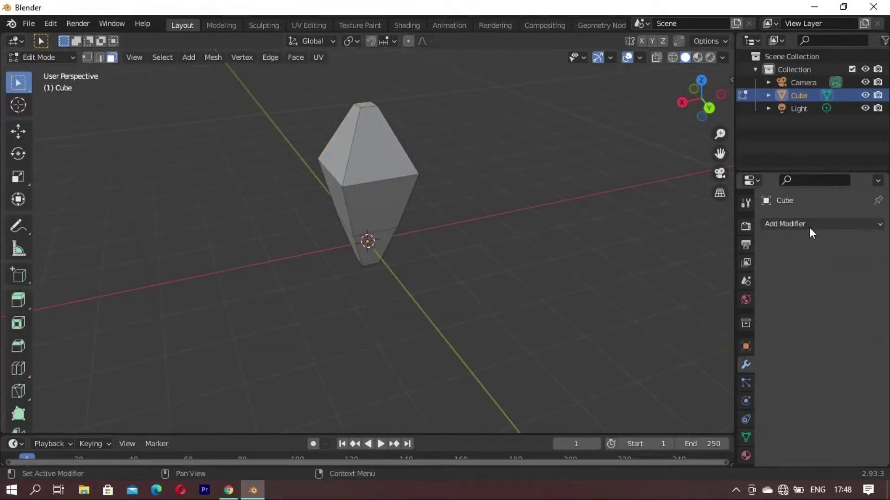
click(810, 224)
click(634, 456)
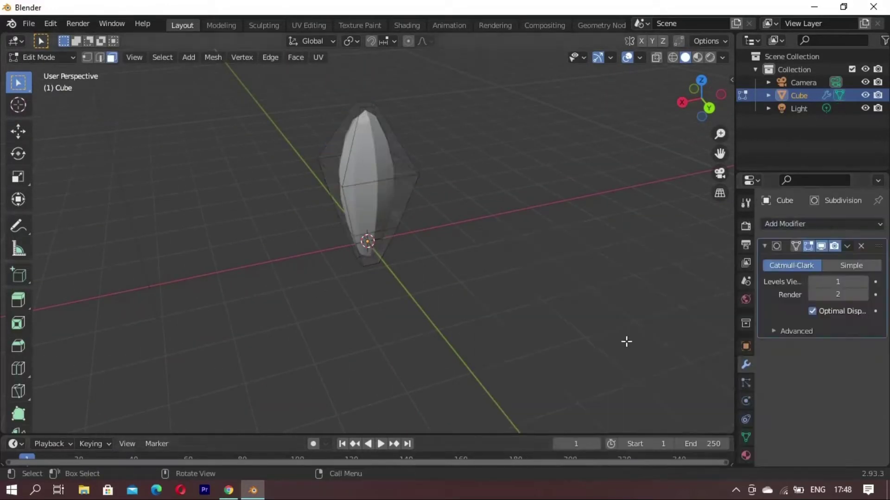
click(863, 282)
click(864, 282)
mouse_move(530, 255)
middle_down()
mouse_move(416, 236)
mouse_move(421, 196)
mouse_move(403, 134)
mouse_move(433, 157)
mouse_move(430, 200)
mouse_move(460, 209)
mouse_move(295, 184)
mouse_move(475, 262)
mouse_move(437, 248)
middle_up()
key(Tab)
key(Tab)
- Add vertical edge loops through the crystal and scale them into a tapered lens shape
mouse_move(417, 216)
middle_down()
mouse_move(365, 209)
mouse_move(364, 304)
mouse_move(373, 218)
mouse_move(383, 318)
mouse_move(404, 218)
mouse_move(393, 378)
mouse_move(339, 302)
middle_up()
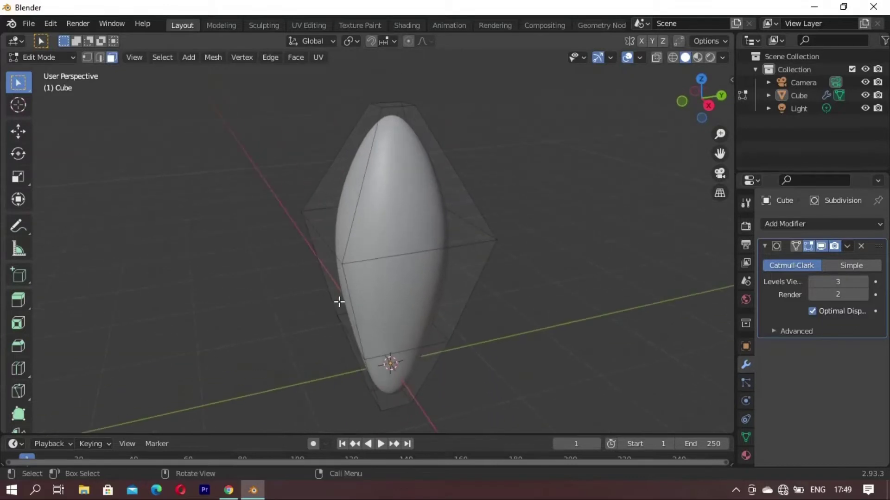
click(415, 256)
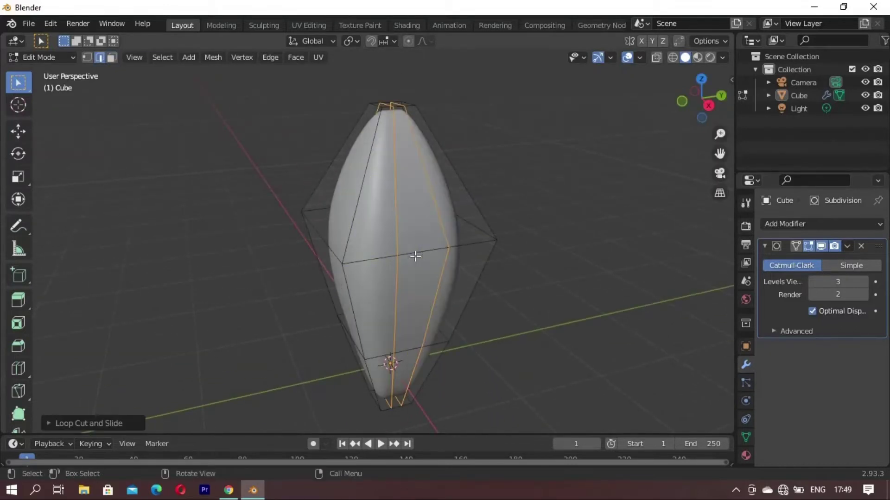
mouse_move(388, 290)
middle_down()
mouse_move(269, 276)
mouse_move(439, 301)
mouse_move(359, 277)
mouse_move(442, 283)
mouse_move(334, 321)
mouse_move(256, 271)
mouse_move(328, 257)
mouse_move(360, 280)
mouse_move(320, 285)
middle_up()
click(361, 276)
key(Tab)
key(Tab)
key(s)
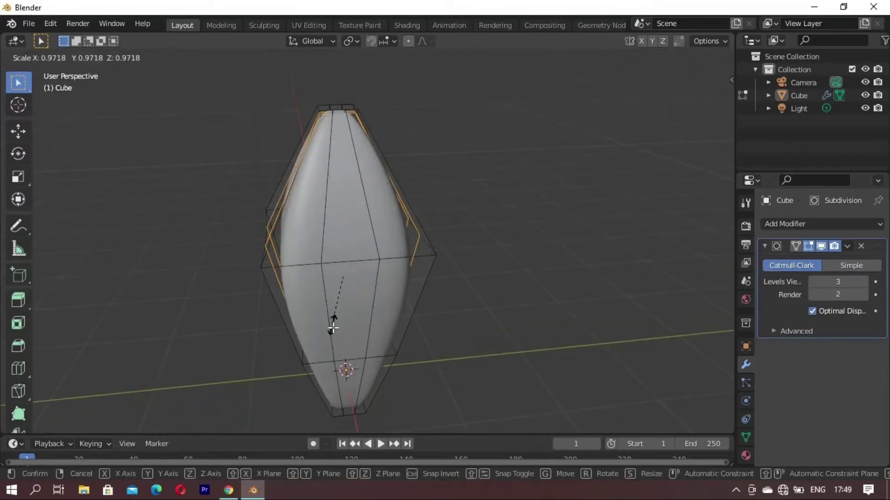
click(329, 321)
mouse_move(329, 321)
middle_down()
mouse_move(391, 332)
mouse_move(461, 328)
mouse_move(431, 301)
mouse_move(292, 298)
mouse_move(401, 318)
mouse_move(516, 219)
mouse_move(471, 275)
mouse_move(583, 278)
mouse_move(350, 251)
mouse_move(427, 291)
mouse_move(376, 242)
middle_up()
key(Tab)
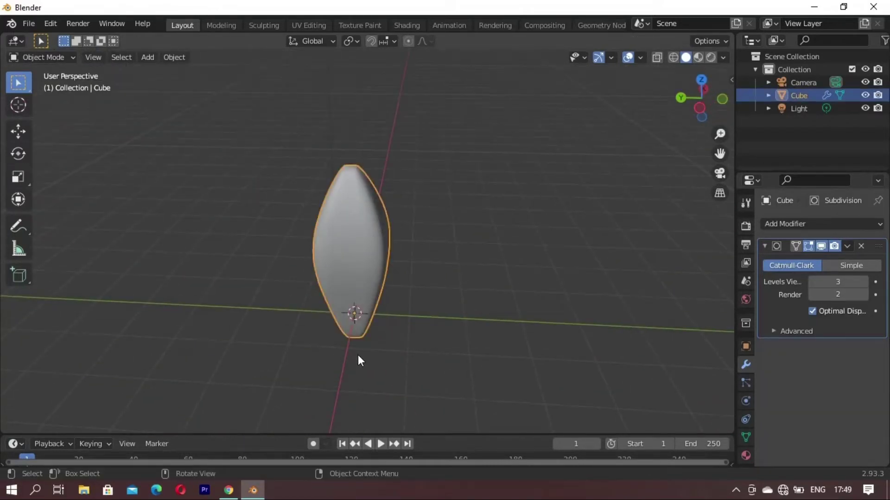
- Duplicate the petal three times, offsetting the copies along X, Y and X
key(shift+d)
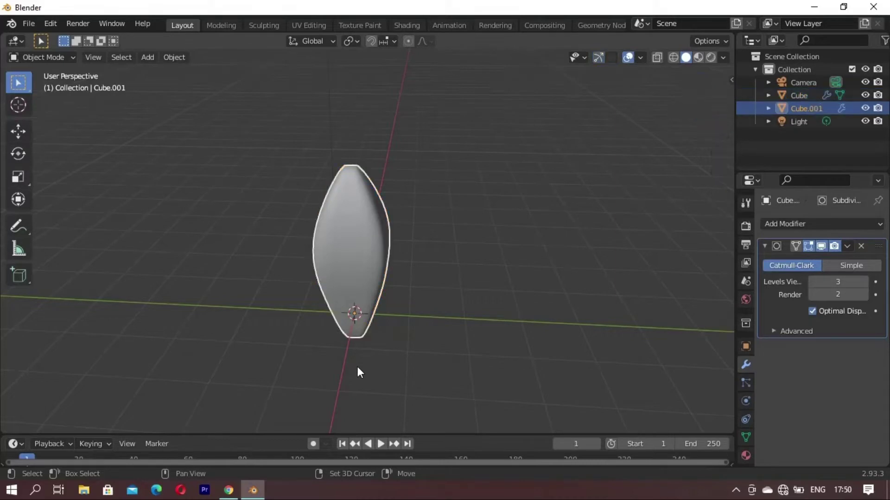
key(x)
click(379, 324)
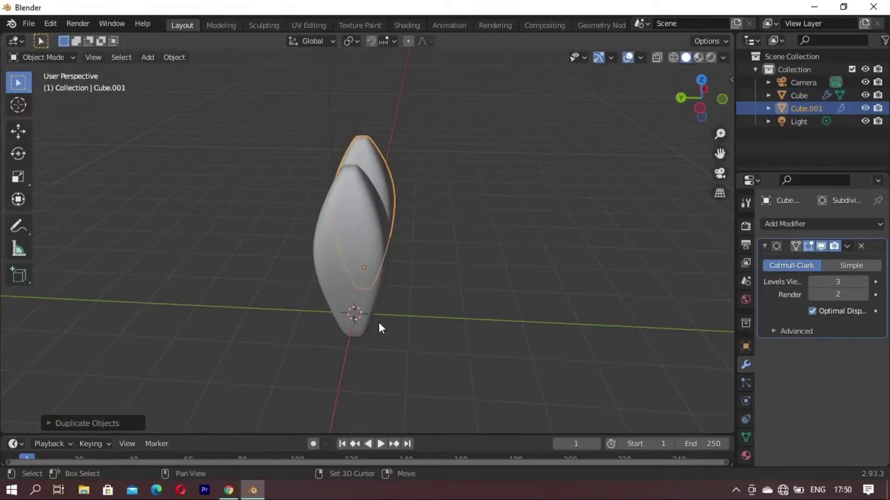
key(shift+d)
key(y)
click(302, 325)
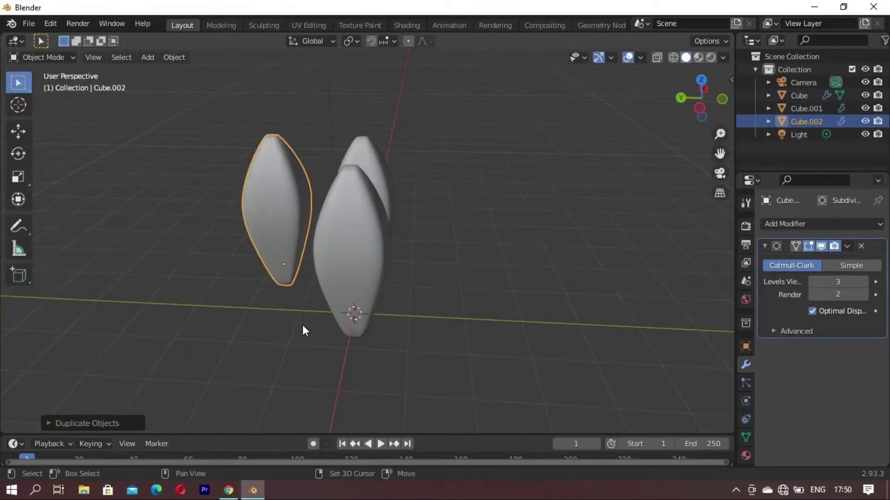
key(shift+d)
key(x)
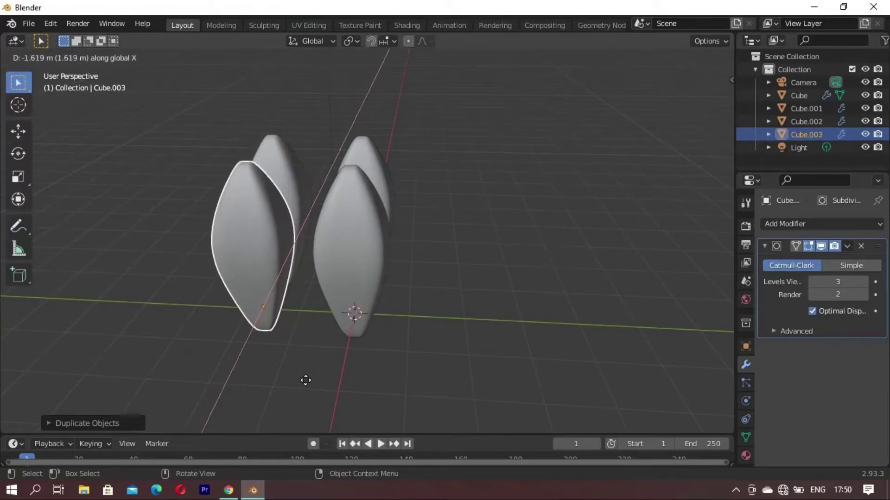
click(306, 380)
mouse_move(306, 380)
middle_down()
mouse_move(392, 324)
mouse_move(329, 298)
mouse_move(405, 360)
mouse_move(373, 315)
mouse_move(323, 312)
middle_up()
- Add two more petal duplicates along Y and X to complete six large petals
key(shift+d)
key(y)
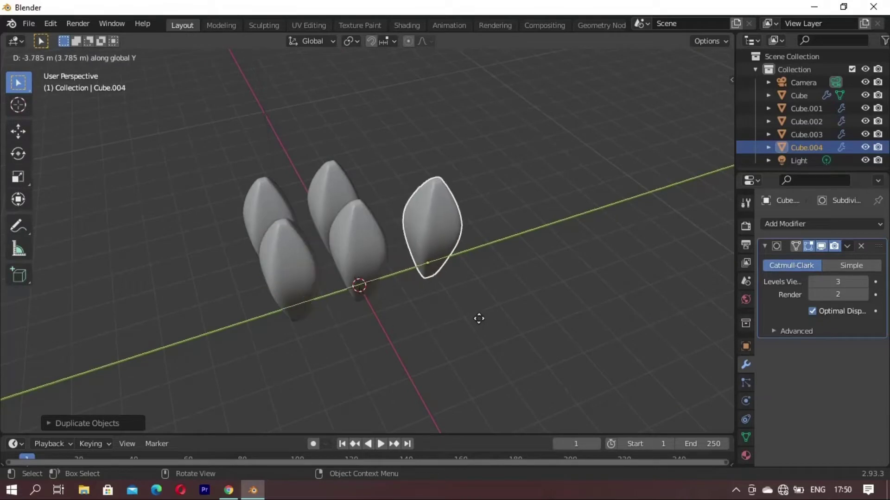
click(459, 319)
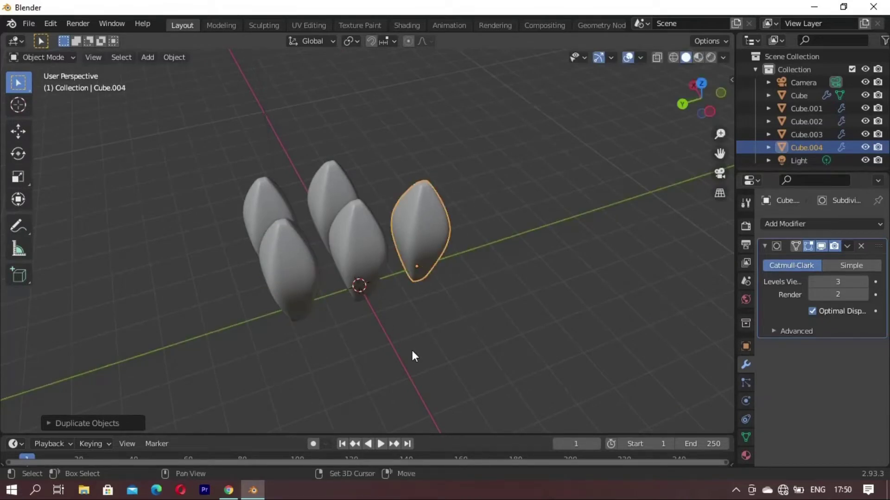
key(shift+d)
key(x)
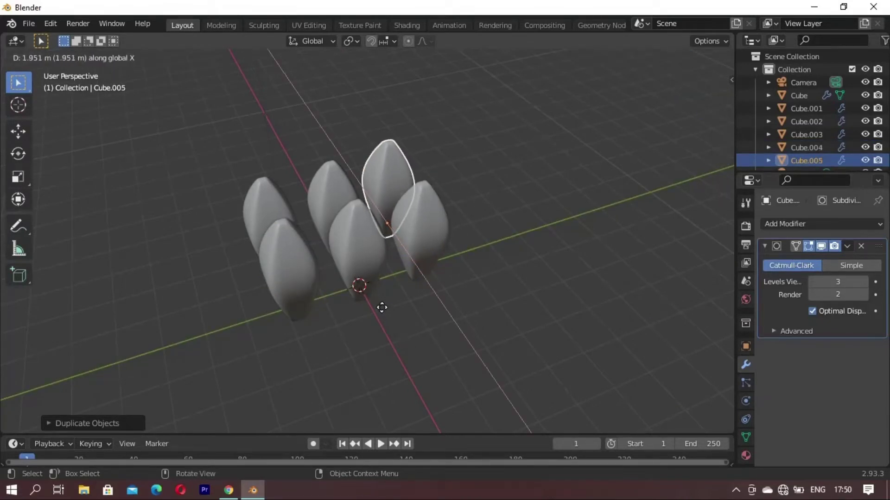
click(382, 308)
mouse_move(382, 307)
middle_down()
mouse_move(430, 313)
mouse_move(454, 302)
mouse_move(454, 278)
mouse_move(397, 317)
mouse_move(413, 313)
mouse_move(318, 324)
mouse_move(420, 320)
mouse_move(337, 204)
mouse_move(416, 307)
middle_up()
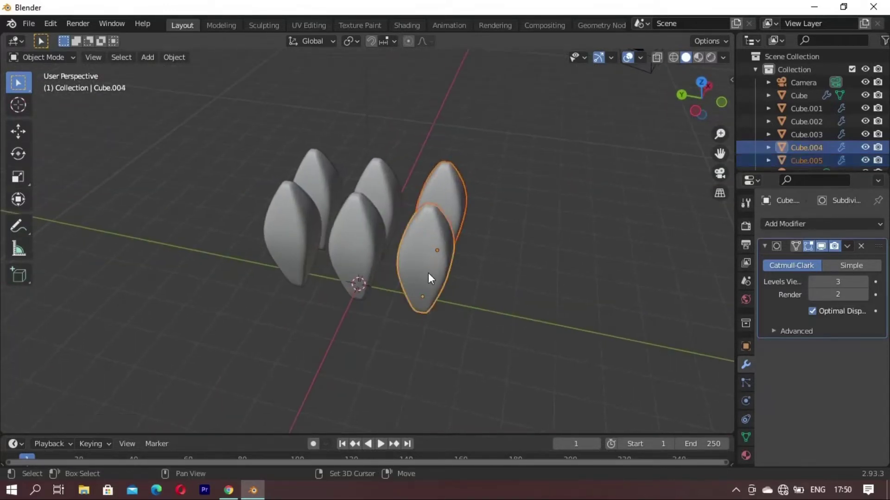
- Duplicate several selected petals along X and shrink the copies to about half size
shift+click(316, 180)
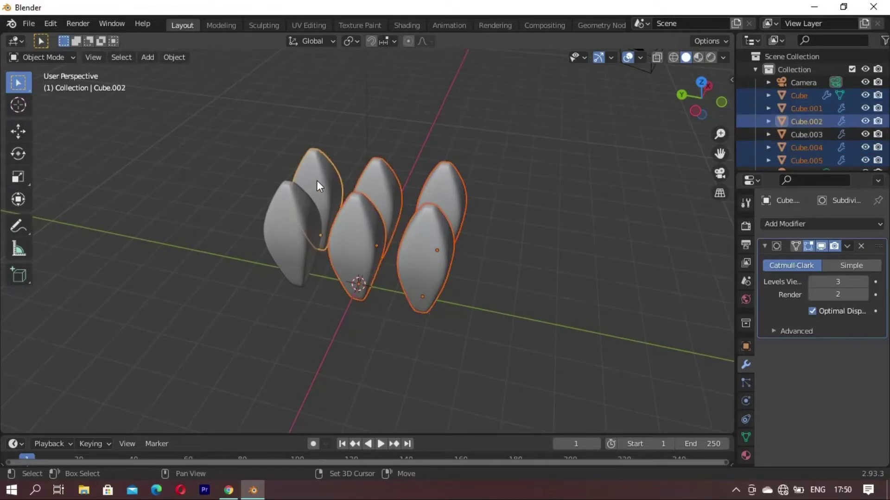
shift+click(315, 249)
middle_drag(315, 248, 426, 319)
key(shift+d)
key(x)
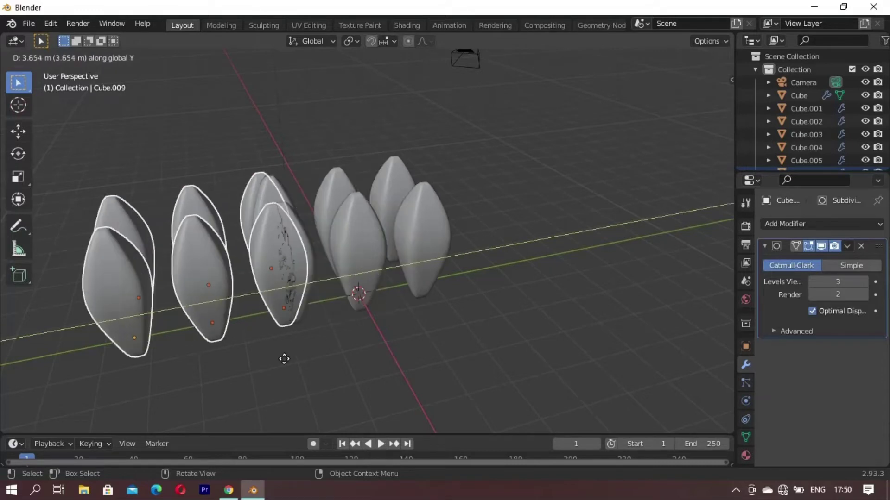
click(249, 375)
mouse_move(248, 375)
middle_down()
mouse_move(323, 341)
mouse_move(303, 360)
middle_up()
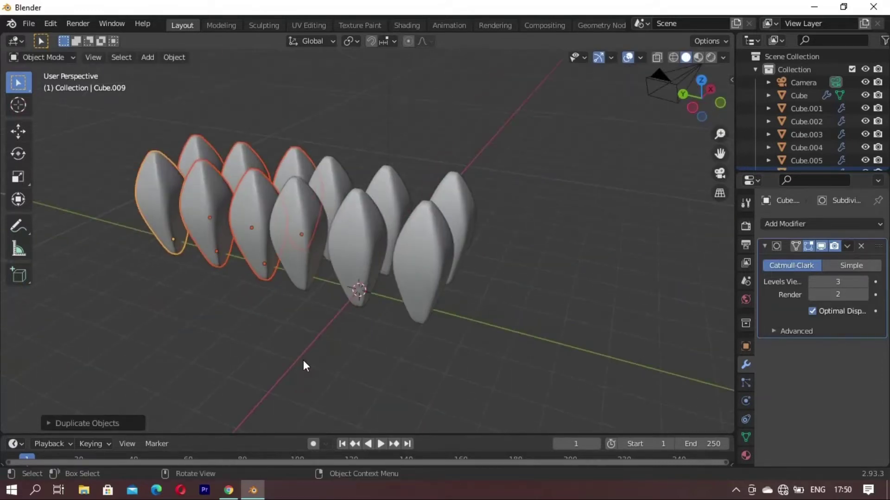
key(s)
click(242, 301)
middle_drag(242, 301, 356, 310)
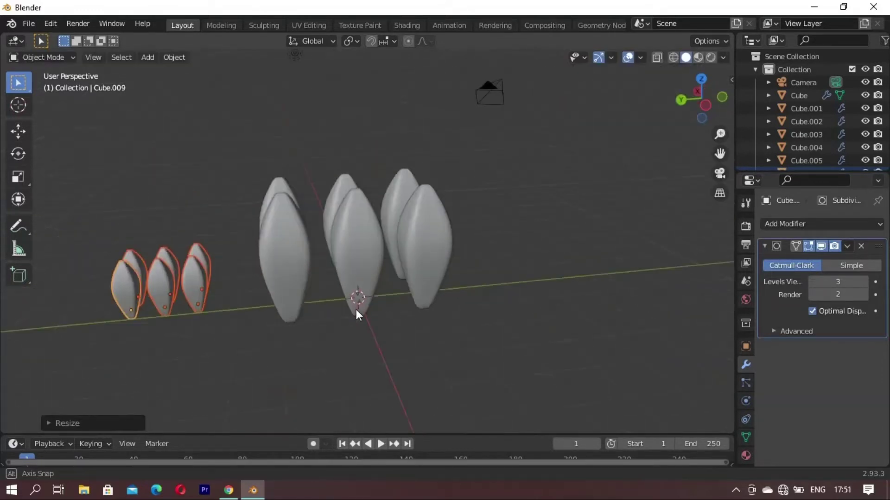
- Move the small petals along Y, X and Y to sit in front of the cluster
key(g)
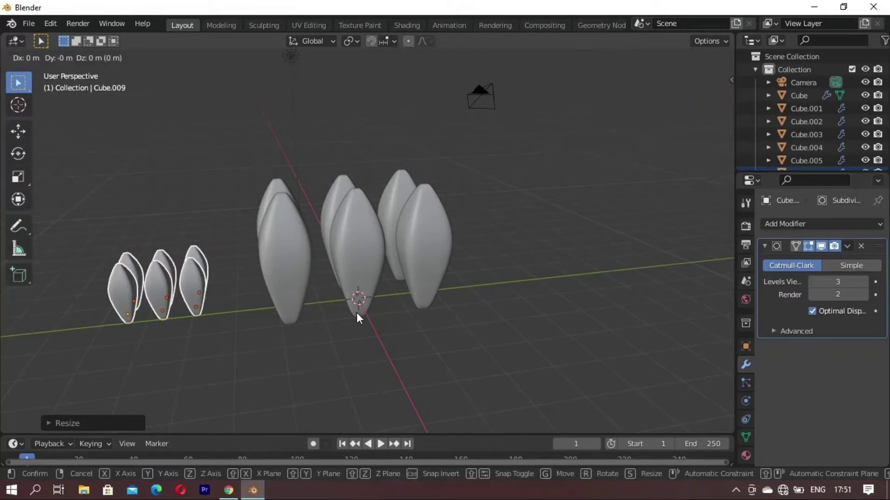
key(y)
click(549, 327)
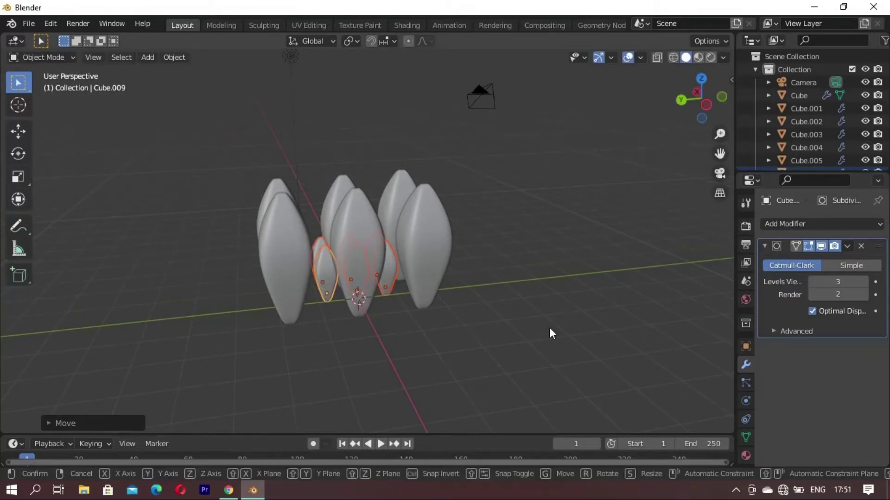
key(g)
key(x)
click(543, 330)
middle_drag(544, 332, 350, 356)
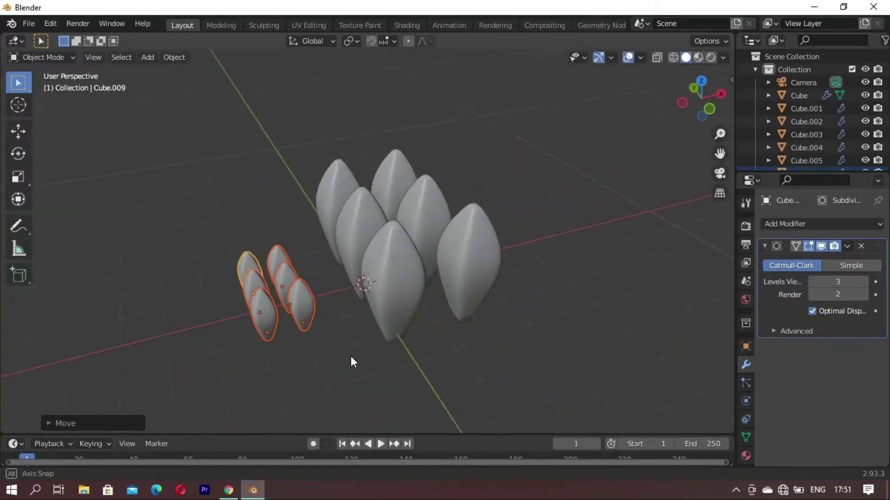
key(g)
key(y)
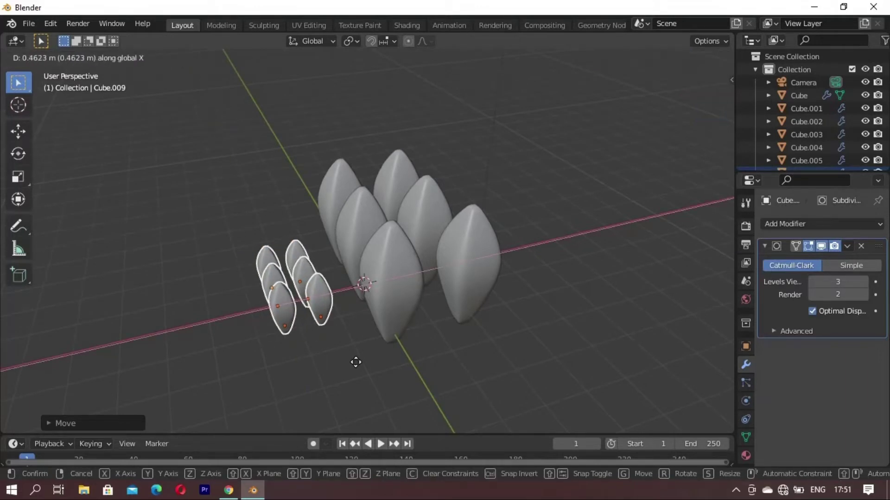
click(366, 358)
click(374, 354)
mouse_move(373, 355)
middle_down()
mouse_move(451, 320)
mouse_move(268, 348)
mouse_move(407, 367)
mouse_move(454, 330)
mouse_move(535, 319)
mouse_move(369, 310)
mouse_move(515, 315)
mouse_move(377, 295)
mouse_move(307, 307)
mouse_move(330, 234)
mouse_move(441, 268)
mouse_move(343, 284)
middle_up()
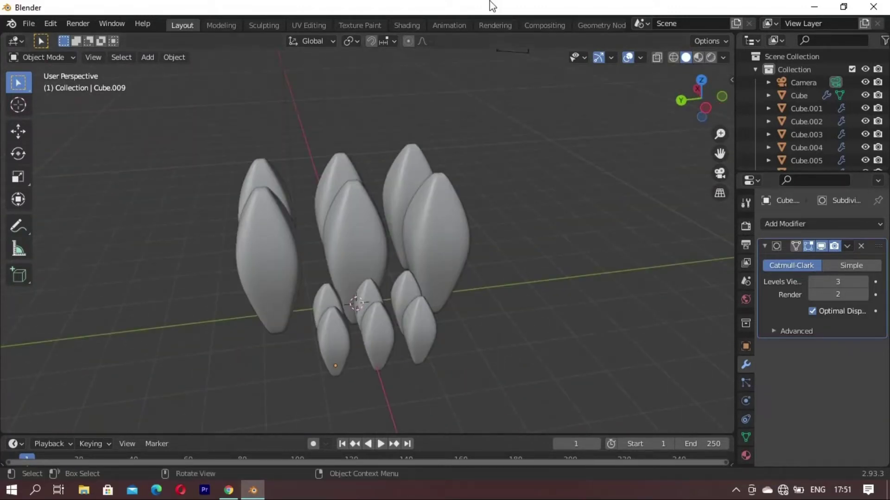
- In the Shading workspace, give the front middle petal a new deep purple material named fg
click(406, 25)
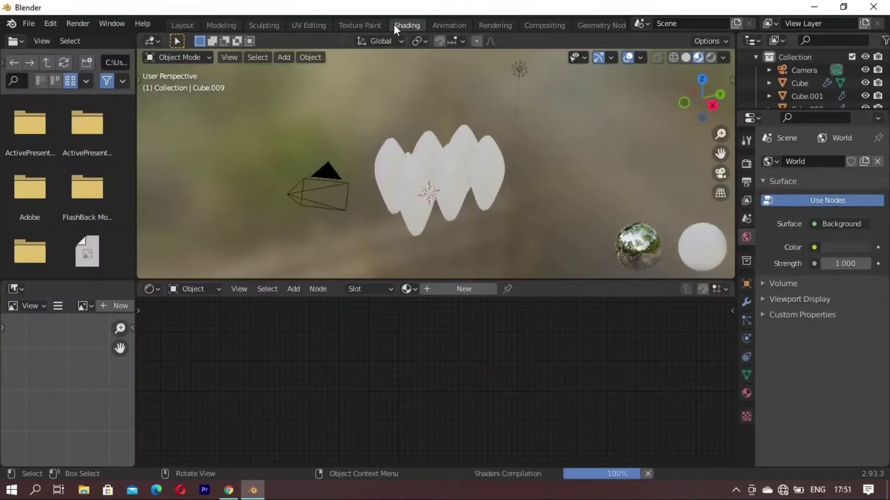
click(466, 194)
click(463, 289)
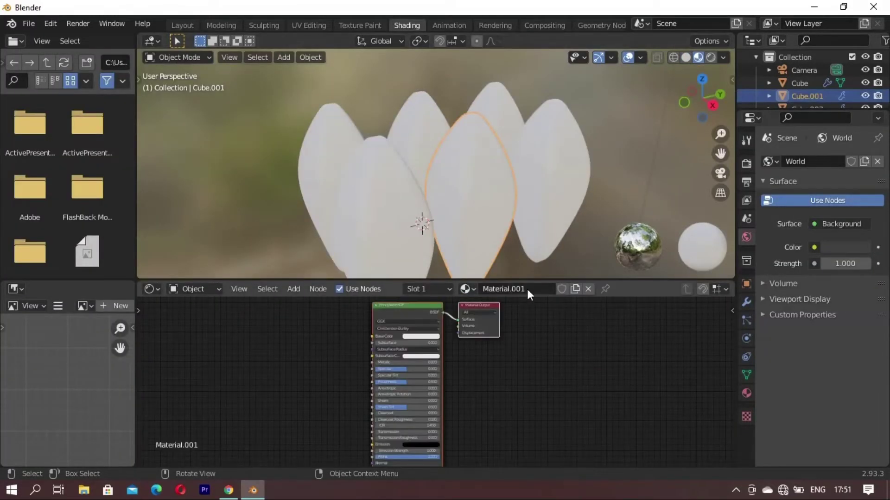
double_click(526, 289)
text(fg)
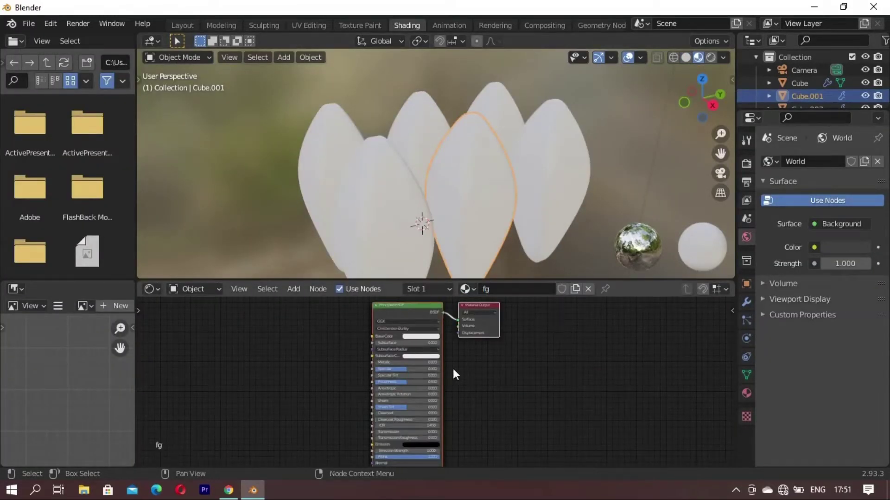
click(418, 335)
drag(419, 271, 446, 282)
click(454, 267)
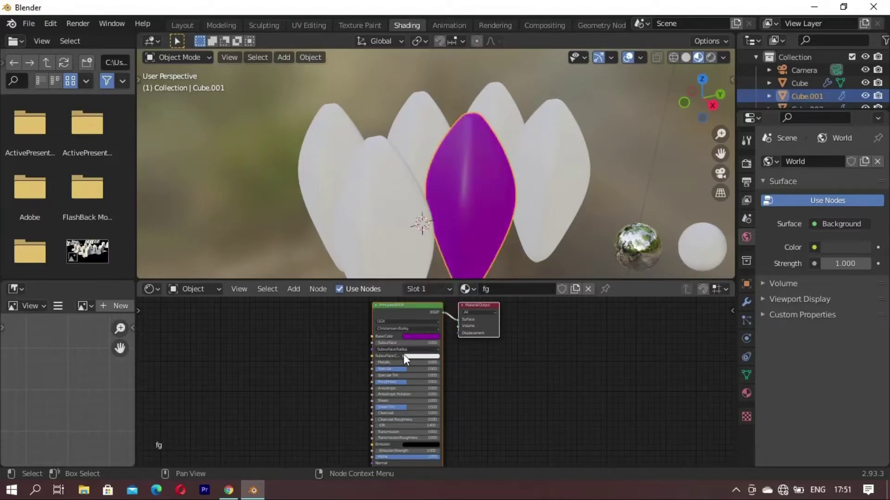
- Assign the fg material to the right-hand petal and to one small petal
click(557, 165)
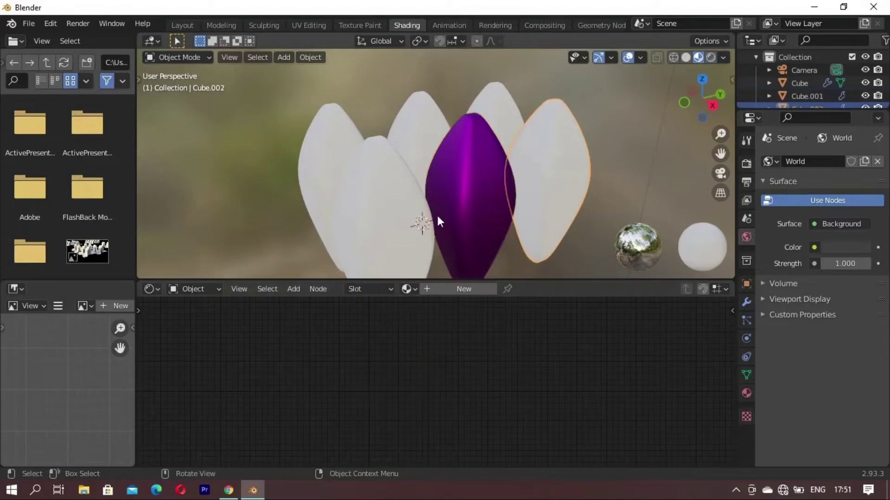
click(407, 289)
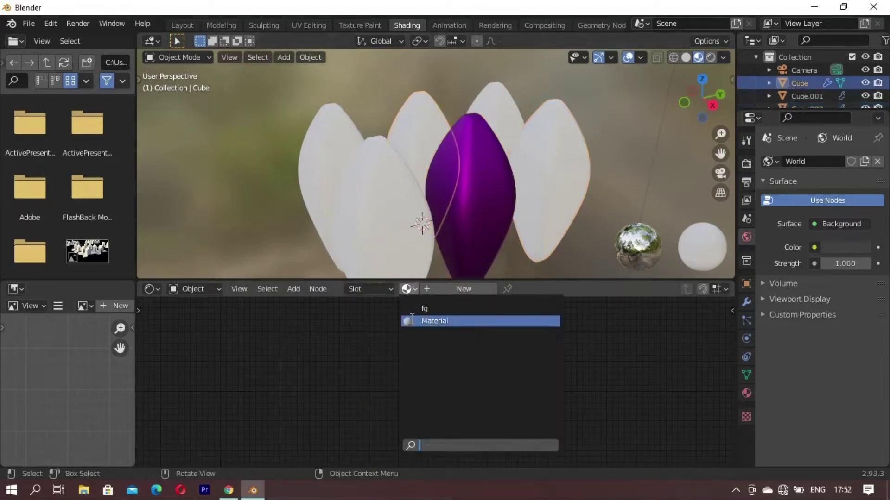
click(431, 308)
middle_drag(500, 201, 527, 172)
click(527, 172)
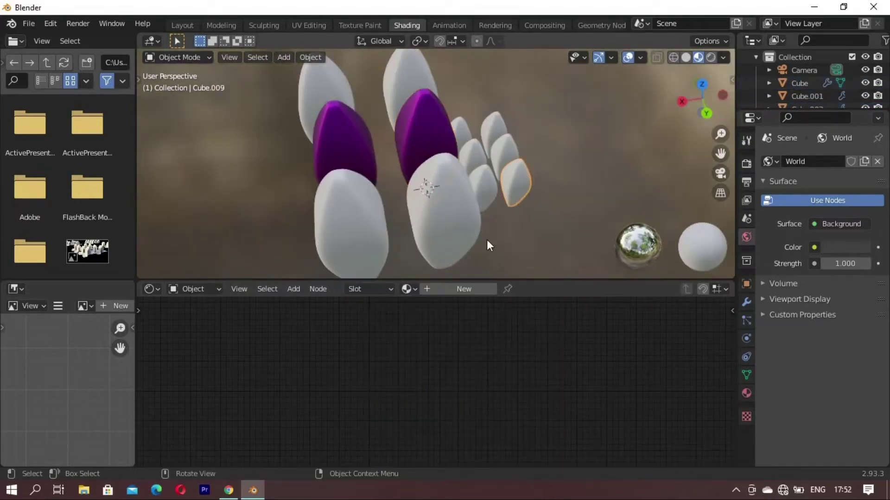
click(408, 288)
click(412, 313)
- Assign fg to another small petal, then select the large centre petal
mouse_move(510, 245)
middle_down()
mouse_move(426, 182)
mouse_move(508, 204)
middle_up()
click(406, 289)
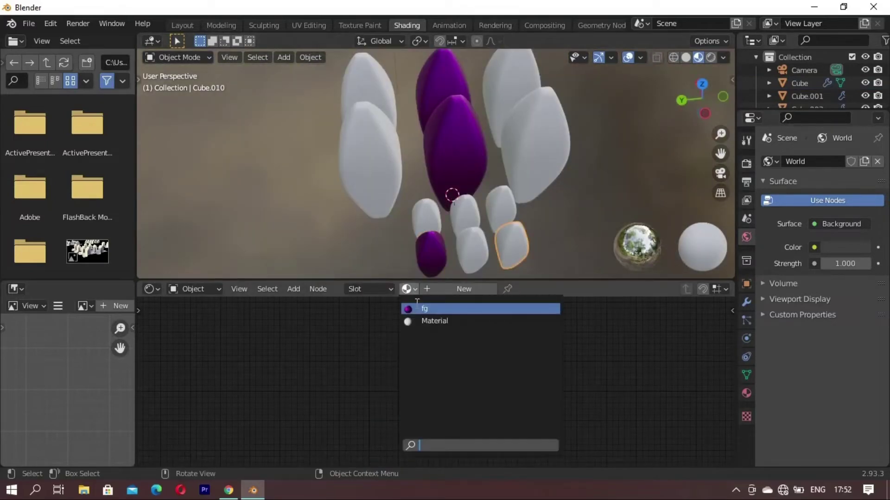
click(423, 308)
mouse_move(423, 274)
middle_down()
mouse_move(626, 141)
mouse_move(370, 144)
mouse_move(409, 158)
middle_up()
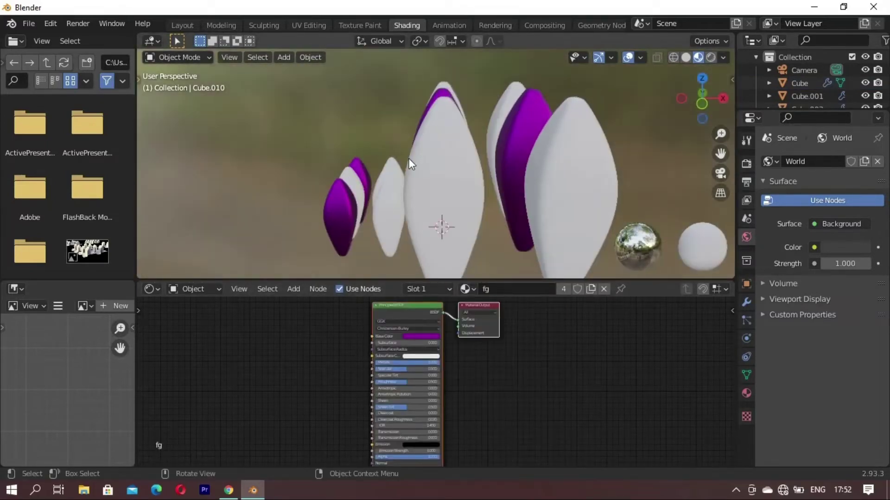
click(454, 195)
- Create a material named jh with a deep crimson base colour, fully metallic and glossy
click(482, 291)
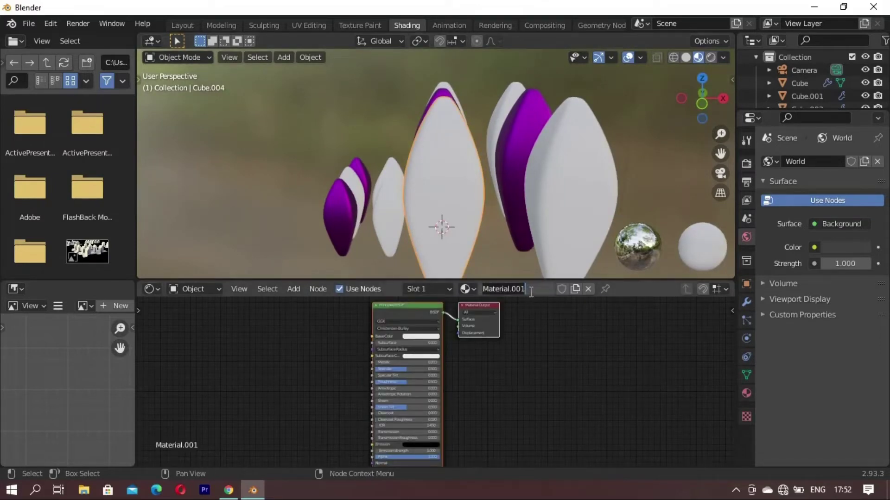
text(jh)
key(Return)
click(419, 336)
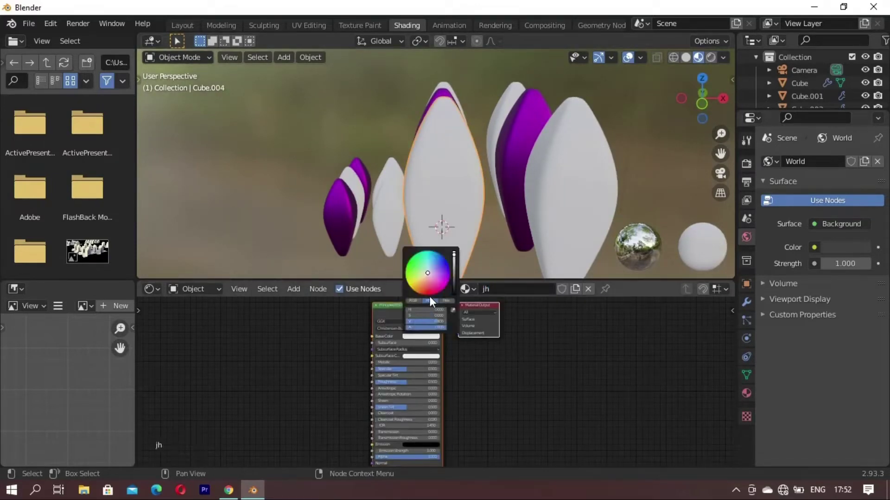
click(430, 284)
drag(429, 282, 436, 295)
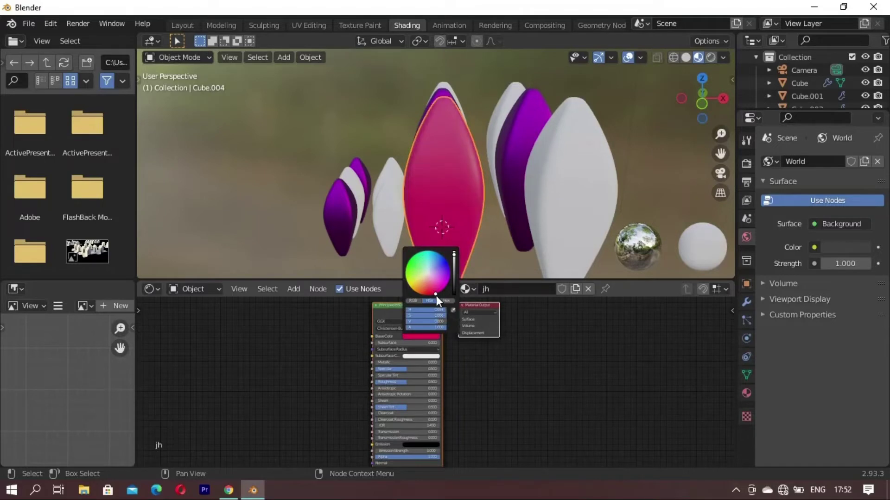
drag(454, 254, 453, 264)
mouse_move(376, 363)
mouse_down()
mouse_move(427, 357)
mouse_move(393, 382)
mouse_move(398, 369)
mouse_up()
middle_drag(430, 212, 599, 190)
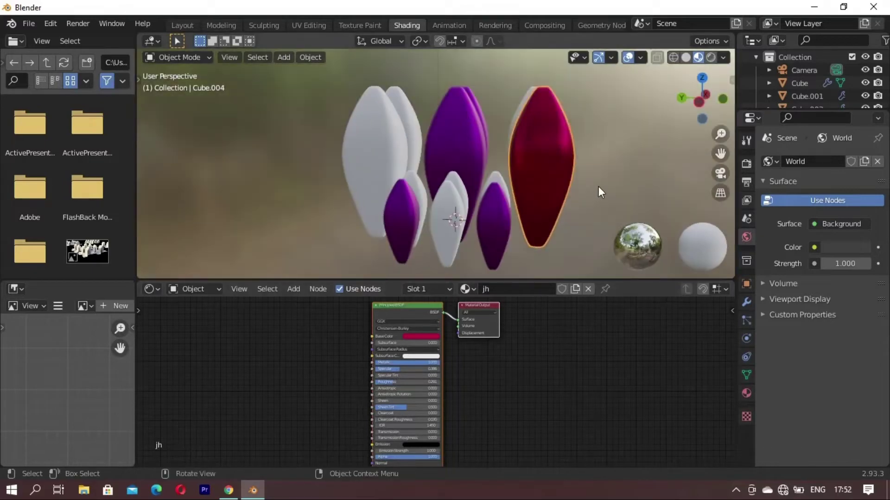
- Assign the jh material to the large left petal and the small middle petal
click(375, 138)
click(407, 289)
click(412, 320)
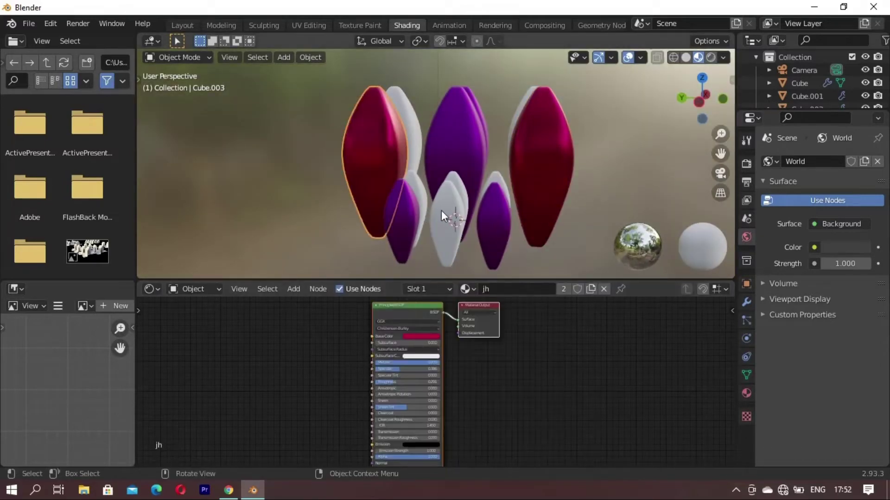
click(444, 210)
click(419, 291)
click(405, 321)
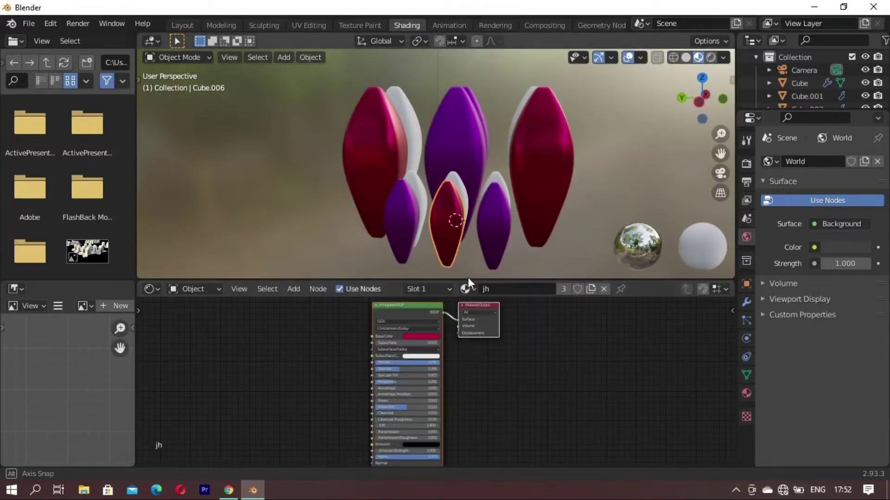
- Give the small white crystal the jh material and select the large white crystal on the left
mouse_move(468, 277)
middle_down()
mouse_move(452, 79)
mouse_move(387, 124)
mouse_move(509, 199)
middle_up()
click(475, 192)
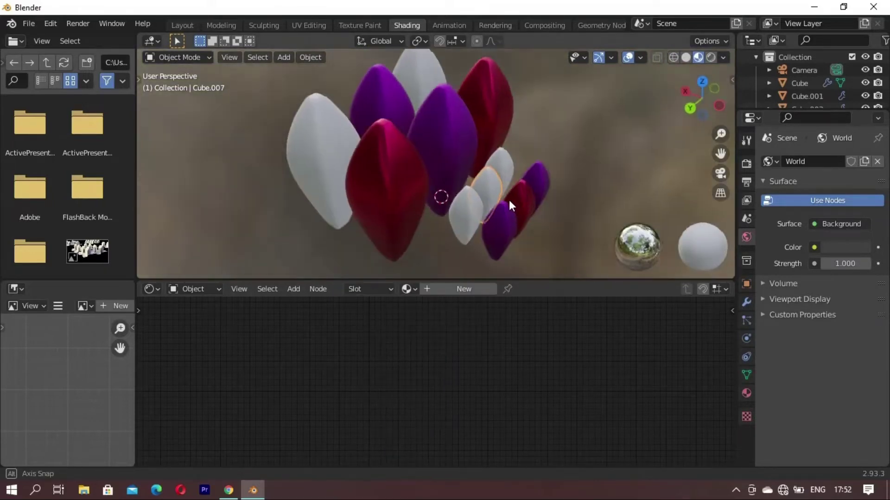
click(406, 289)
click(409, 319)
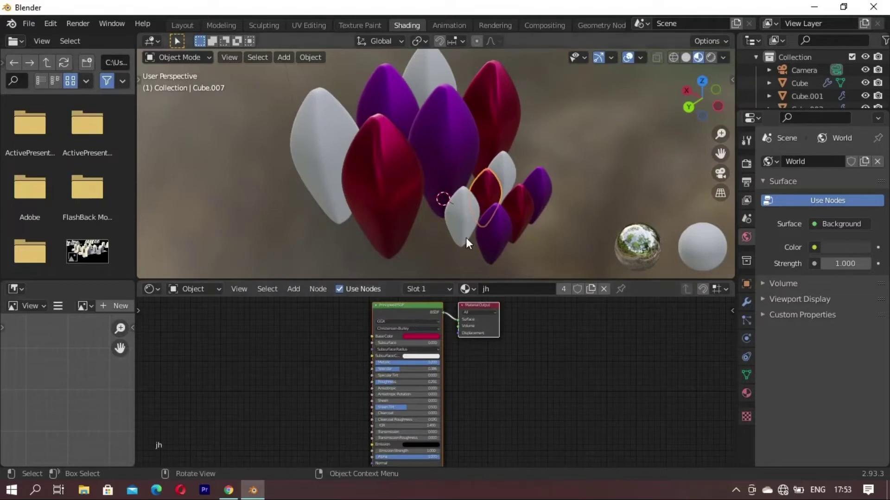
mouse_move(488, 216)
middle_down()
mouse_move(514, 235)
mouse_move(462, 218)
mouse_move(487, 223)
middle_up()
click(322, 147)
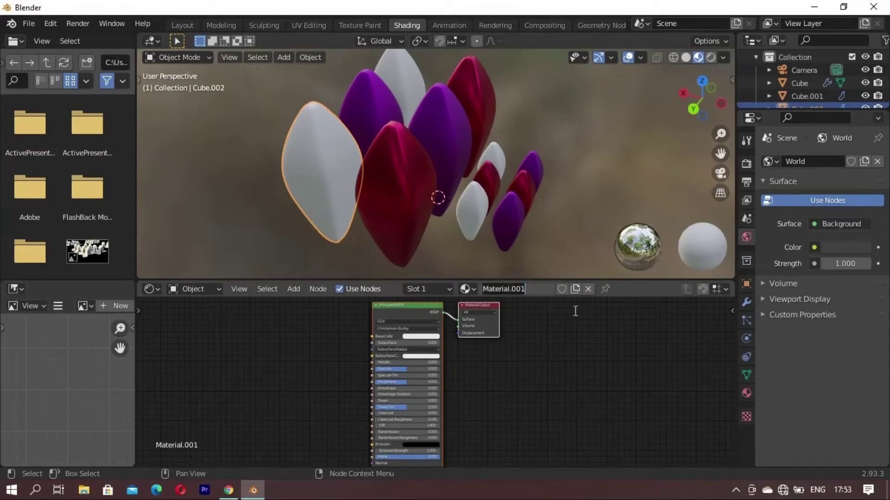
text(ght)
- Name the new material ght with a yellow-green base colour, green subsurface colour and full metallic
key(Return)
click(420, 336)
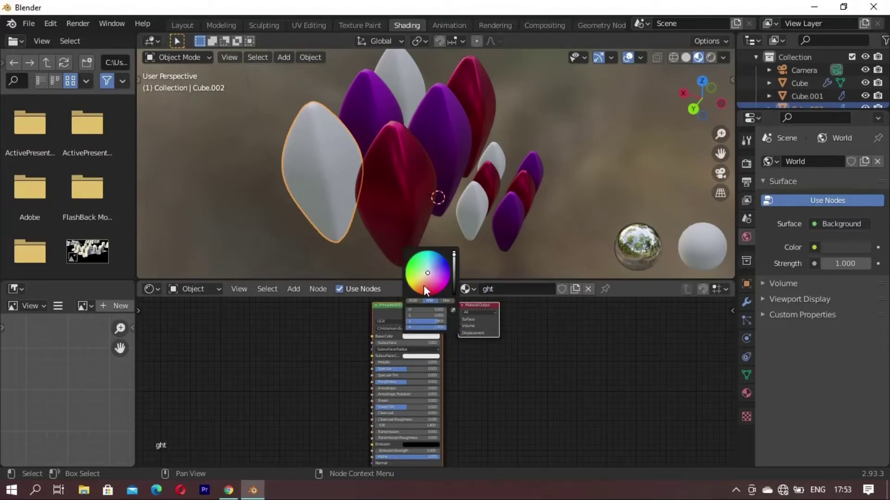
drag(421, 285, 412, 285)
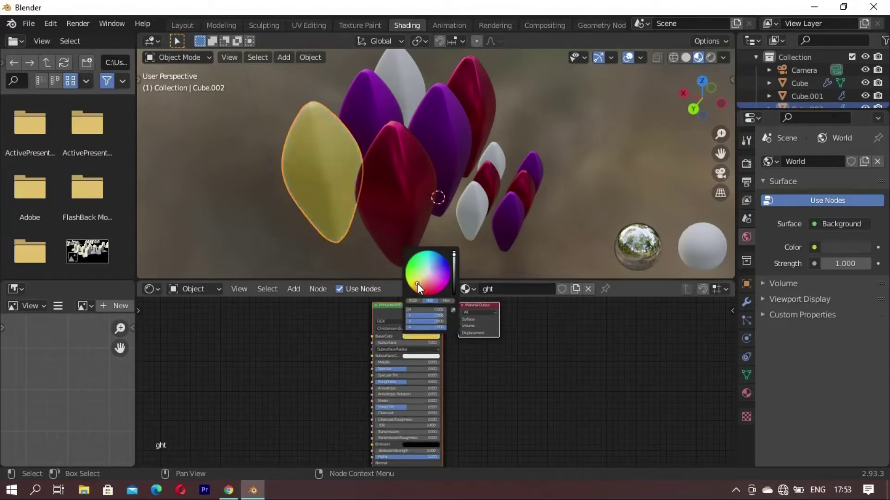
click(454, 262)
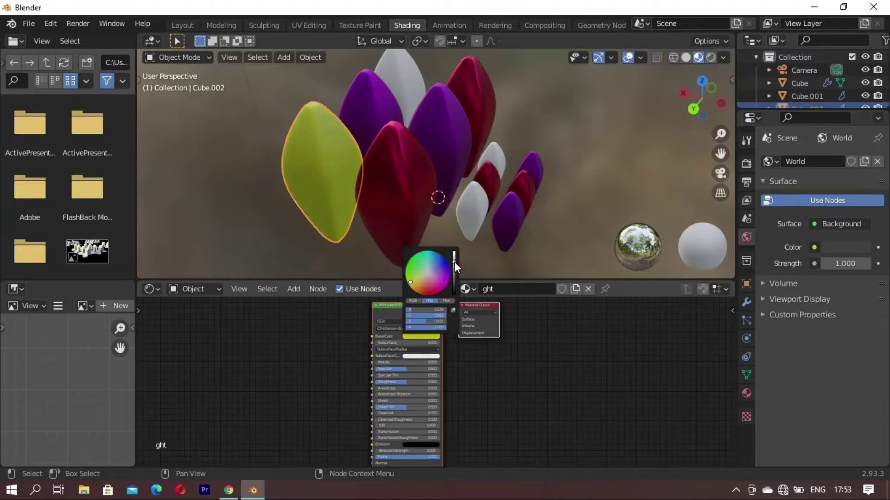
click(421, 356)
click(424, 297)
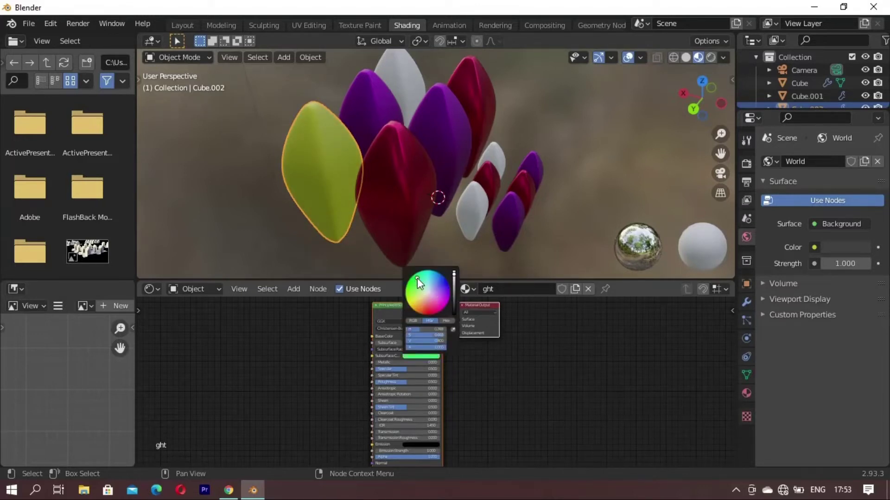
drag(386, 363, 433, 362)
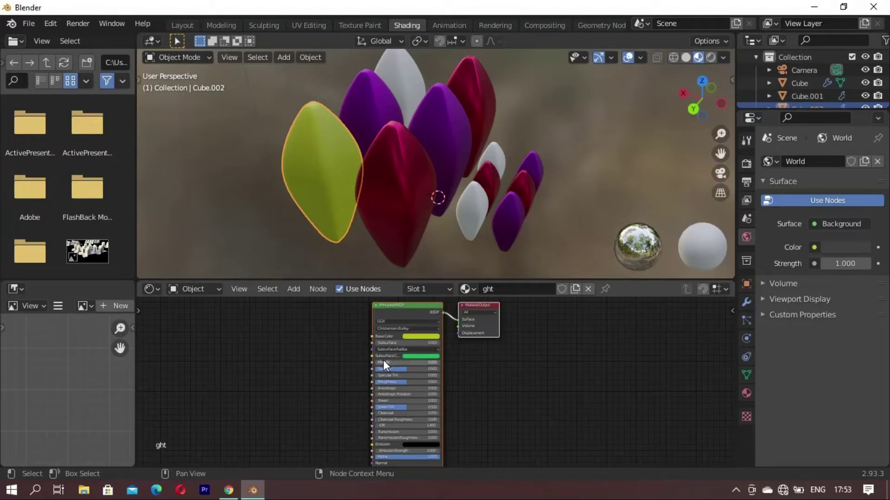
- Assign the ght material to the small front crystal and the tall white crystal
click(530, 141)
mouse_move(530, 141)
middle_down()
mouse_move(404, 148)
mouse_move(433, 190)
middle_up()
click(479, 187)
click(464, 289)
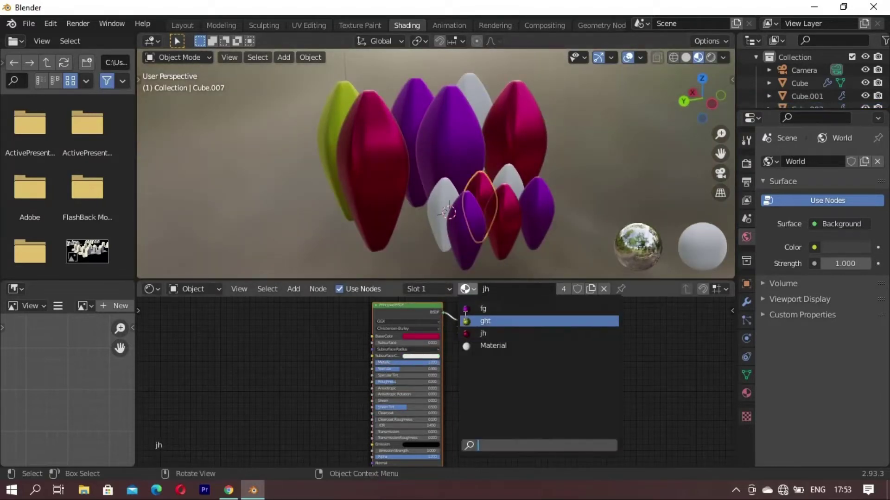
click(467, 315)
click(509, 173)
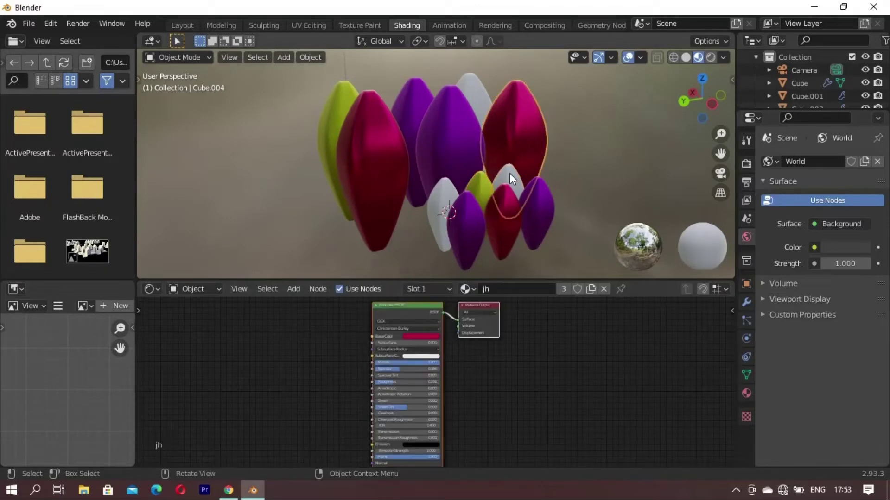
click(474, 83)
click(408, 288)
click(407, 322)
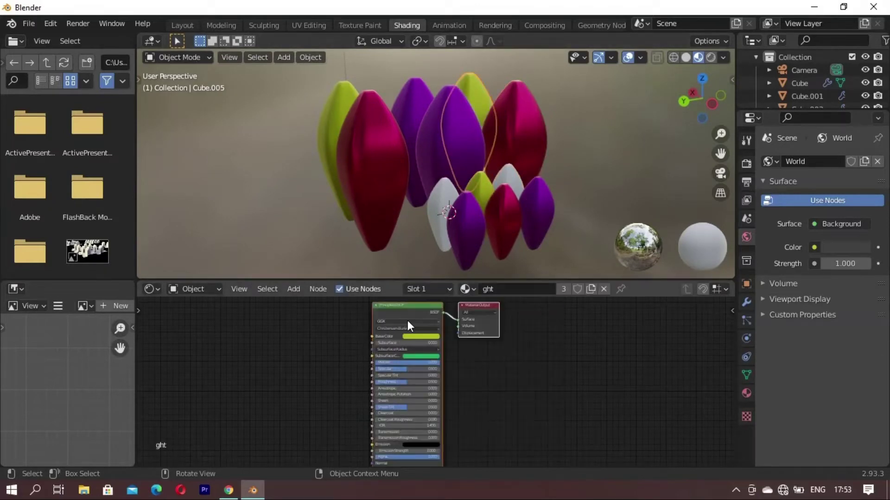
mouse_move(598, 161)
middle_down()
mouse_move(513, 234)
mouse_move(548, 193)
mouse_move(452, 185)
middle_up()
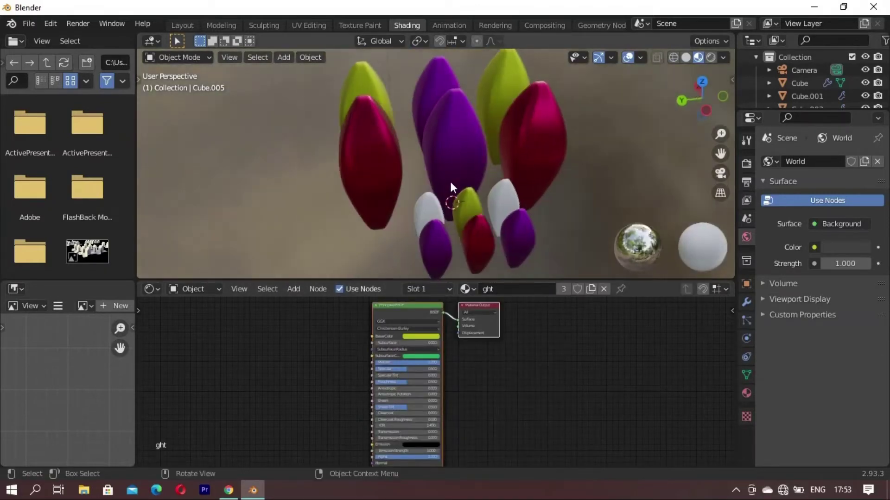
- Rename the purple material fg to hj and brighten it to full value
click(438, 78)
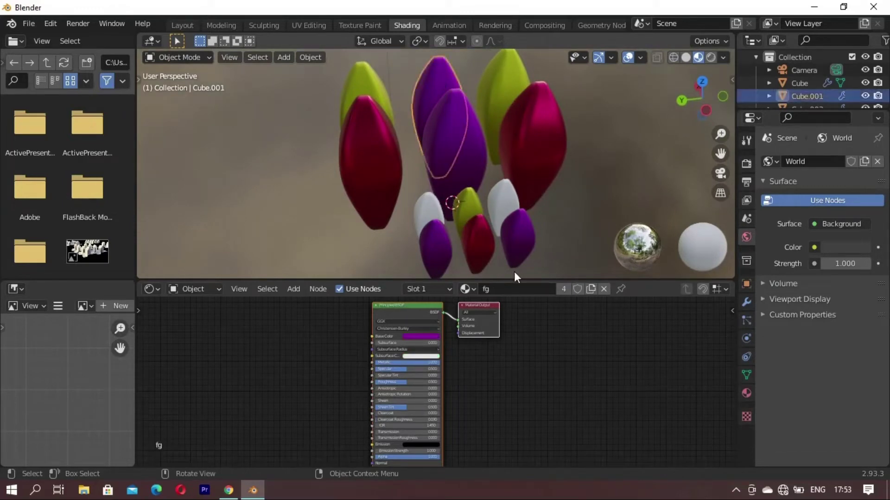
text(hj)
key(Return)
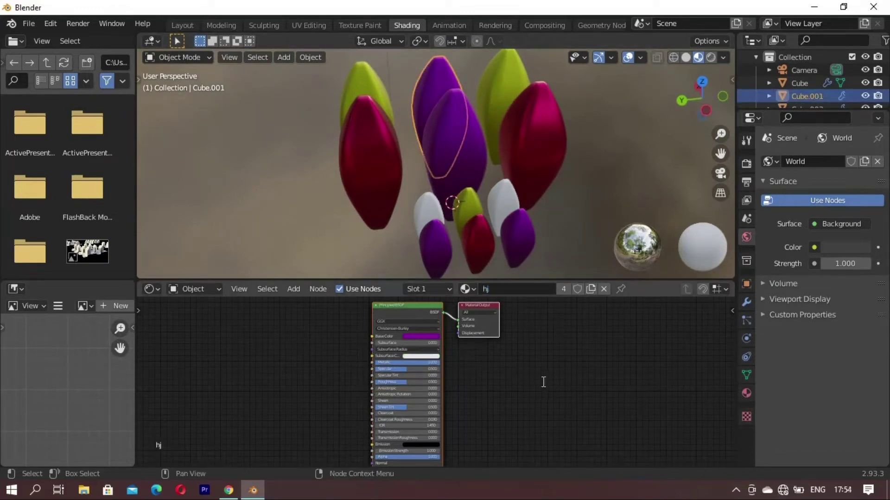
click(424, 336)
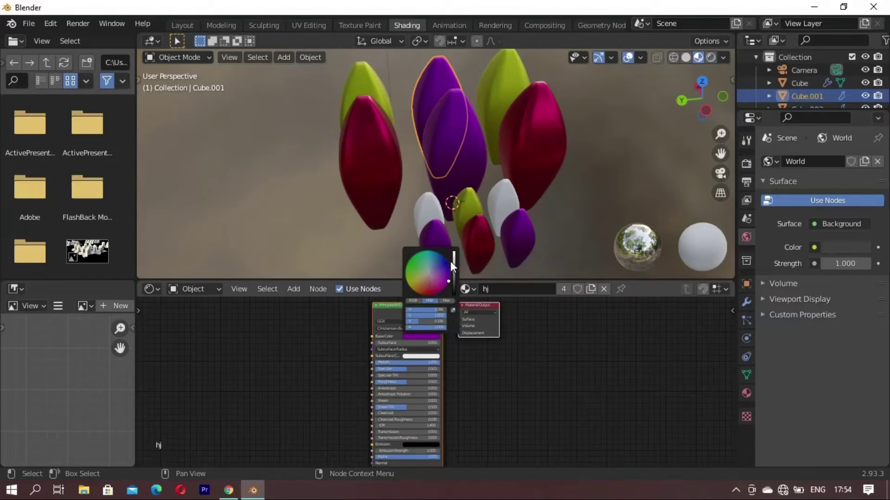
drag(452, 264, 454, 238)
click(580, 210)
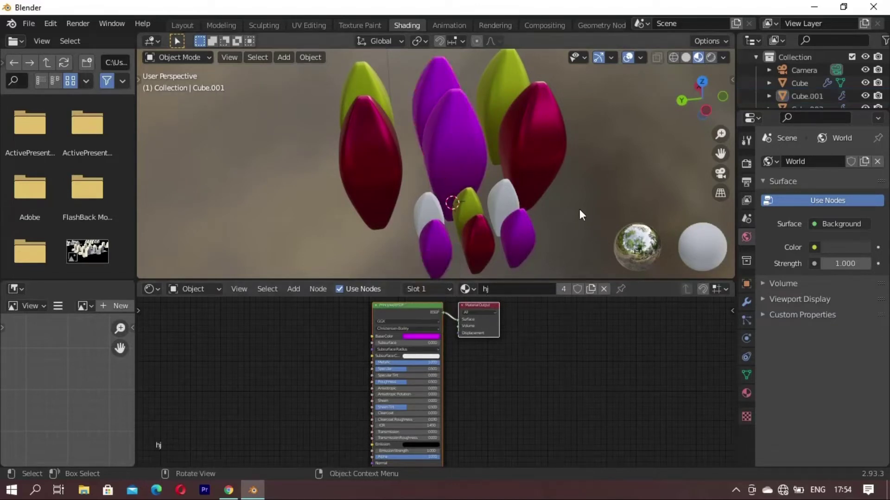
- Give the small right crystal a new blue material named gg with specular about 0.93
click(502, 199)
click(410, 292)
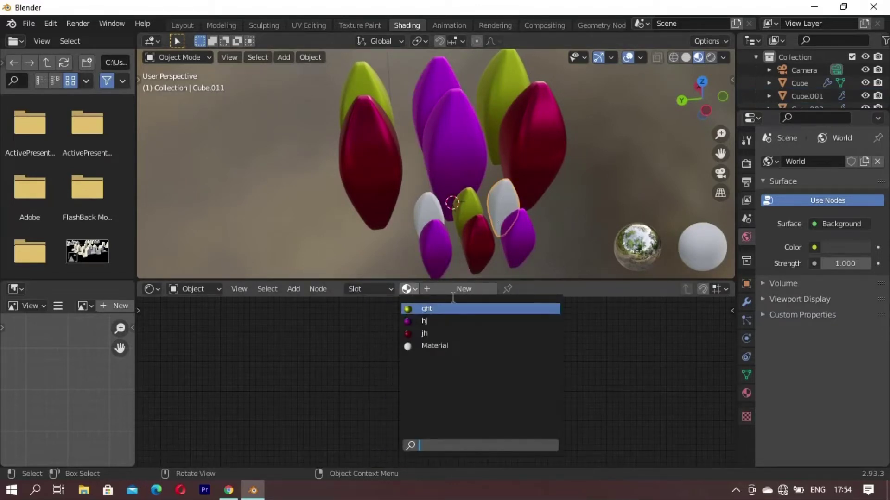
click(473, 289)
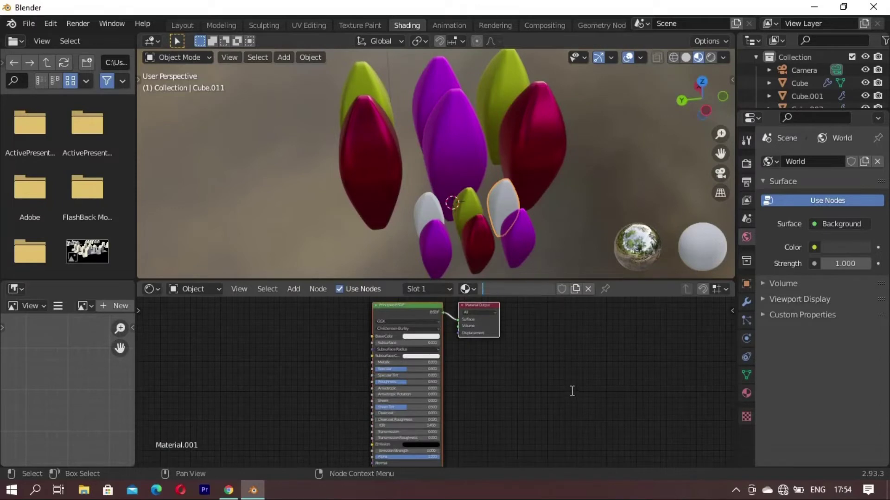
text(gg)
key(Return)
click(420, 339)
click(440, 268)
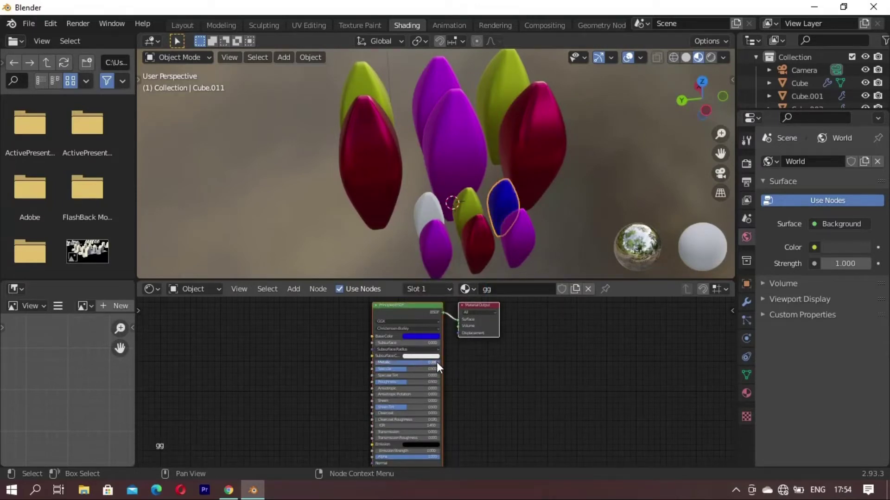
mouse_move(398, 370)
mouse_down()
mouse_move(408, 370)
mouse_move(405, 382)
mouse_up()
- Assign the blue gg material to the small white crystal on the left
click(426, 204)
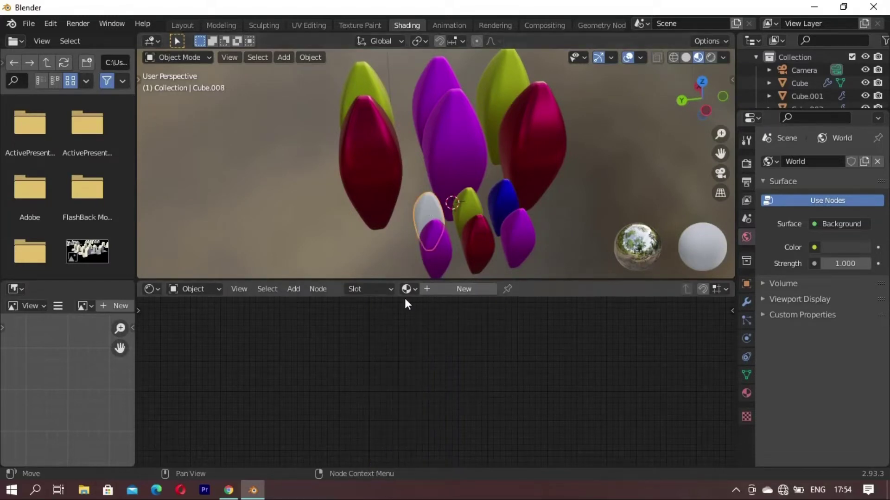
click(467, 289)
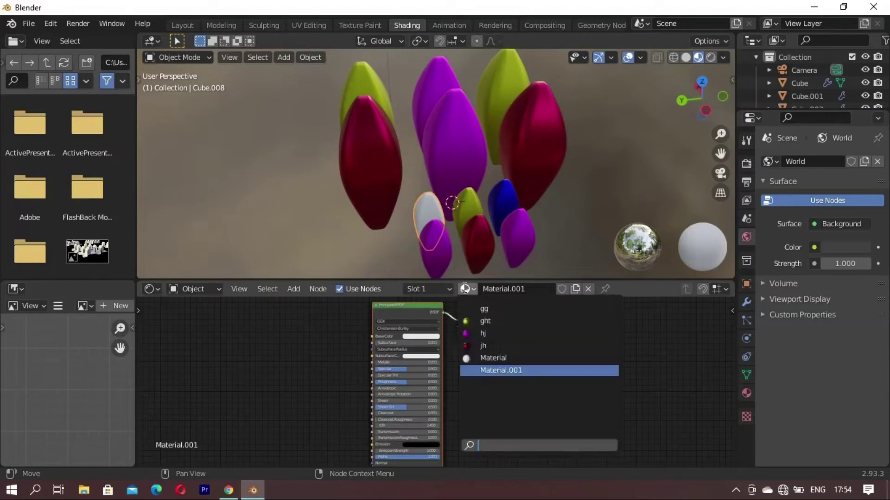
click(482, 308)
mouse_move(379, 164)
middle_down()
mouse_move(516, 161)
mouse_move(488, 196)
mouse_move(527, 193)
mouse_move(490, 186)
mouse_move(594, 192)
mouse_move(496, 235)
middle_up()
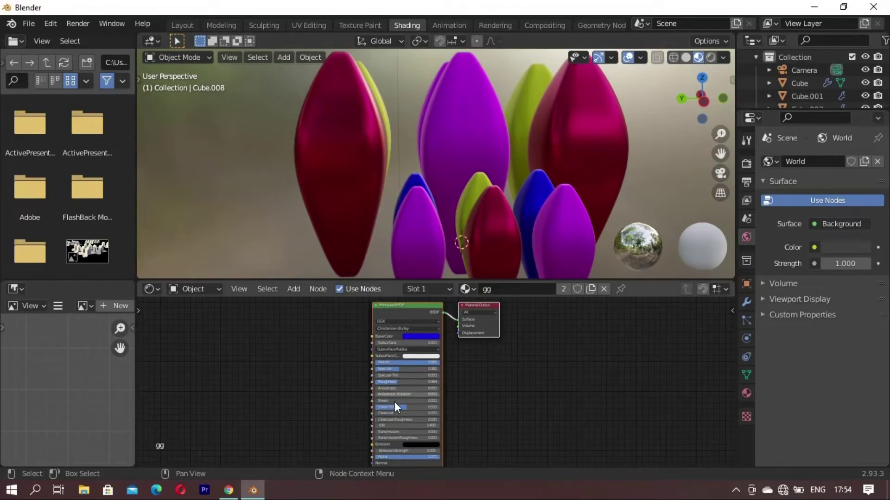
- Lower the red jh specular to about 0.07 and the magenta hj roughness to about 0.26
click(324, 132)
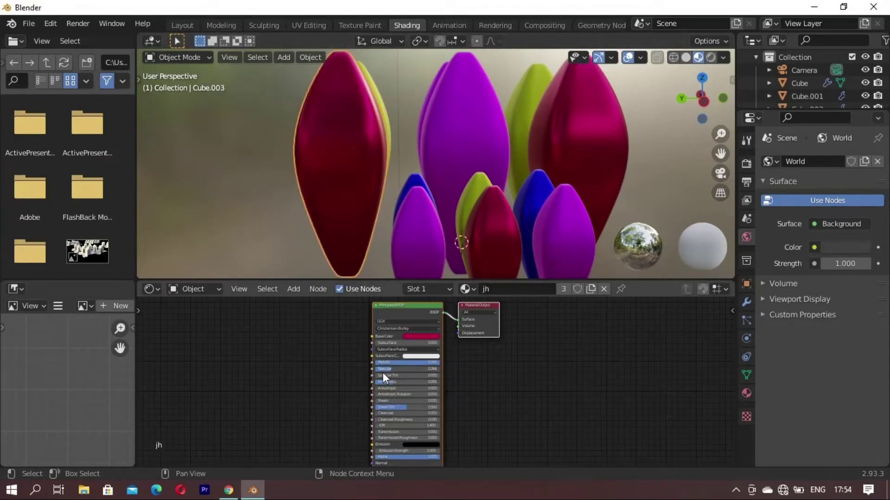
mouse_move(382, 372)
mouse_down()
mouse_move(368, 374)
mouse_move(409, 378)
mouse_up()
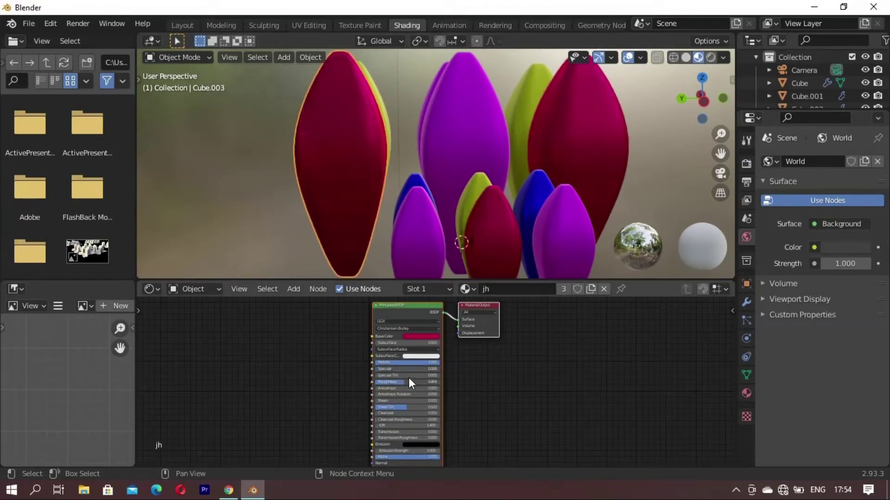
click(425, 232)
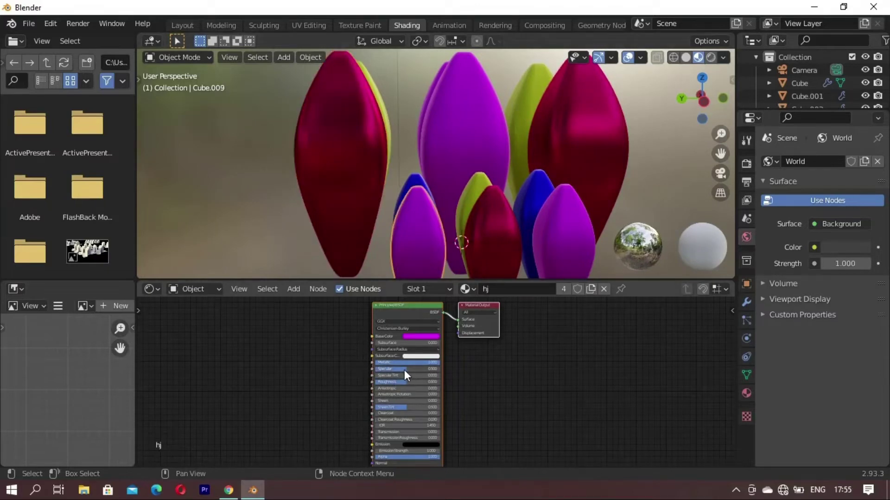
drag(398, 383, 381, 385)
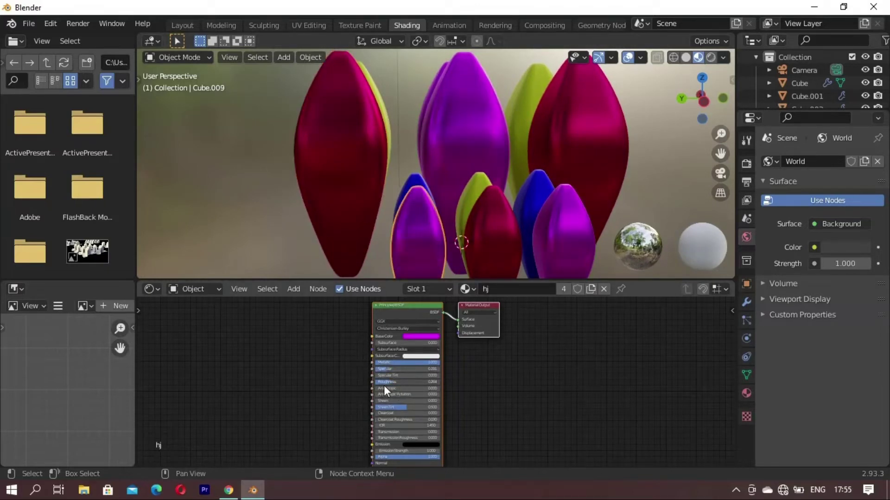
- Lower the yellow-green ght roughness for a glossy finish and return to the Layout workspace
middle_drag(389, 206, 441, 208)
click(353, 195)
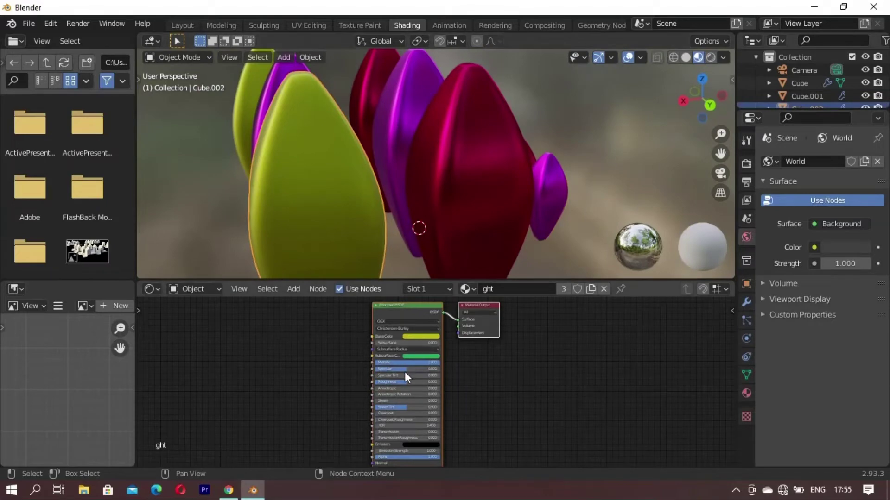
mouse_move(404, 371)
mouse_down()
mouse_move(365, 373)
mouse_move(388, 387)
mouse_move(352, 390)
mouse_up()
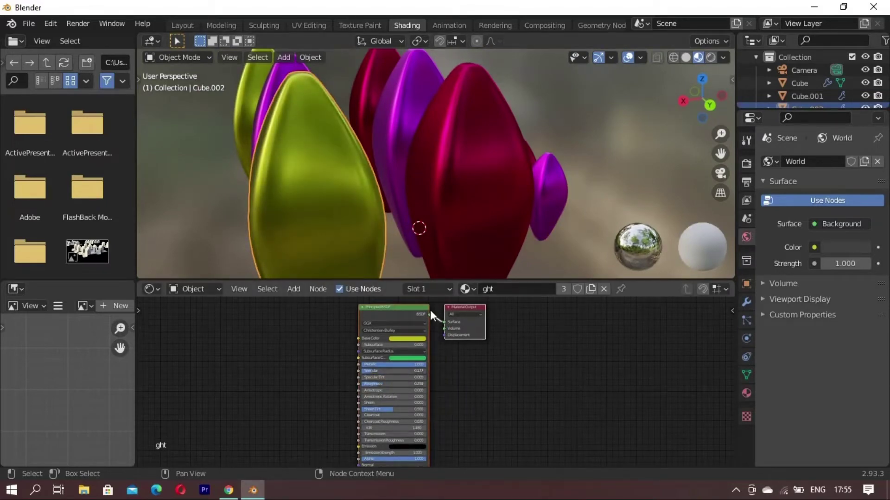
mouse_move(459, 241)
middle_down()
mouse_move(517, 213)
mouse_move(456, 247)
middle_up()
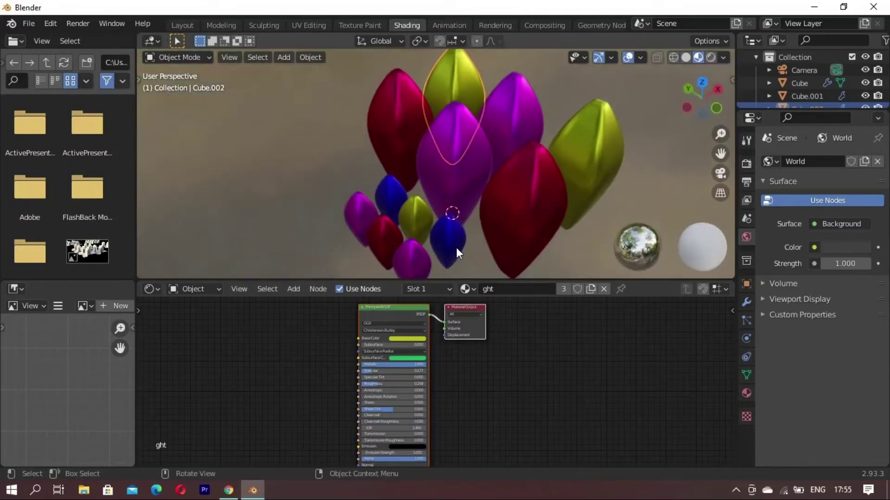
click(455, 243)
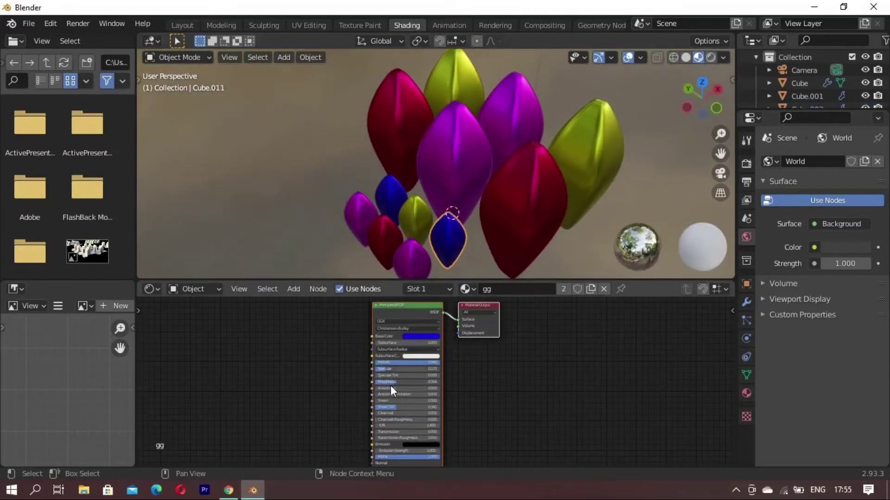
click(182, 25)
mouse_move(345, 222)
middle_down()
mouse_move(391, 260)
mouse_move(435, 320)
mouse_move(561, 243)
mouse_move(621, 275)
mouse_move(453, 299)
mouse_move(305, 234)
middle_up()
- Duplicate the small crystal group and move the copy along the X axis
drag(263, 230, 339, 306)
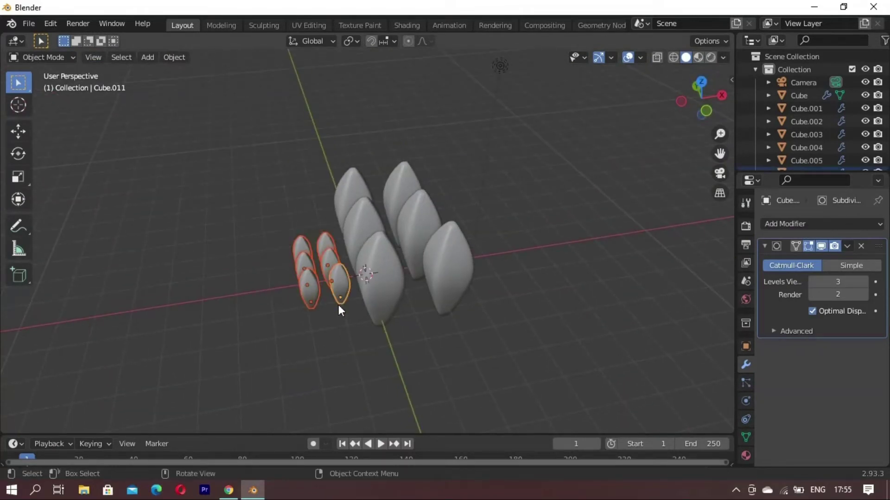
key(shift+d)
key(x)
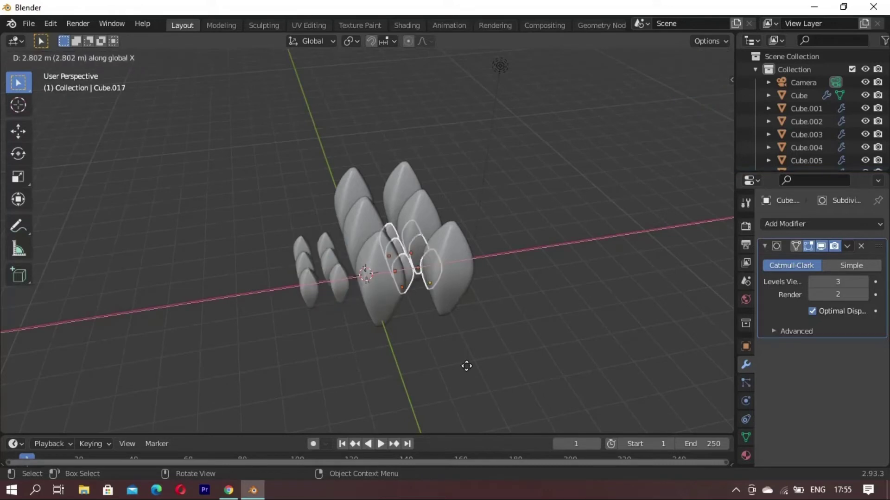
click(513, 345)
mouse_move(514, 338)
middle_down()
mouse_move(522, 313)
mouse_move(536, 319)
middle_up()
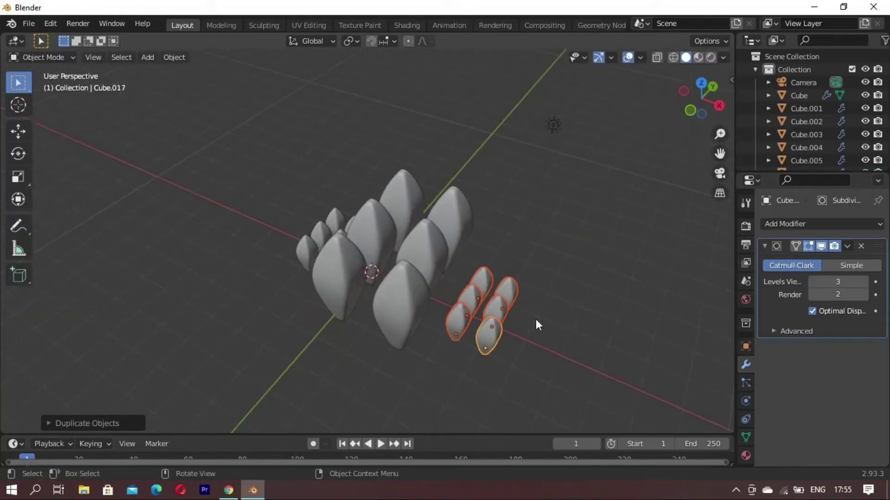
key(g)
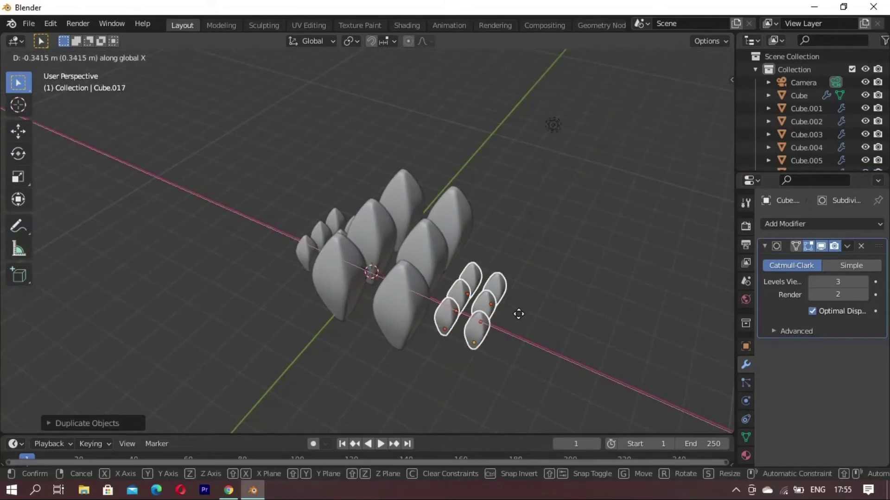
click(524, 315)
mouse_move(525, 315)
middle_down()
mouse_move(548, 303)
mouse_move(471, 307)
middle_up()
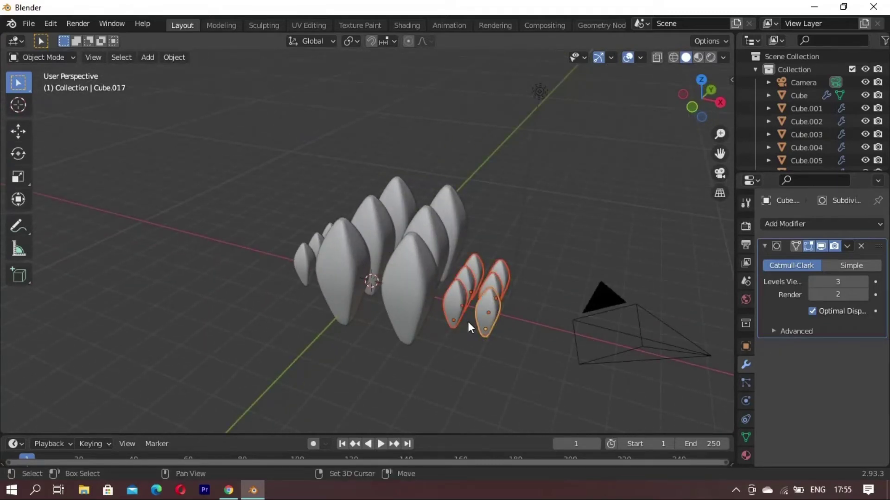
- Make two more copies of the group, one in front along Y and one at the lower left
key(shift+d)
key(x)
key(y)
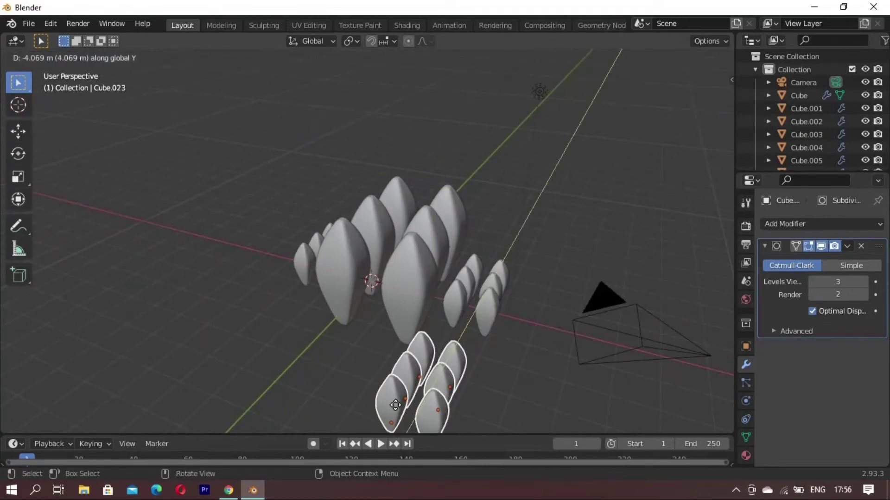
click(396, 405)
key(shift+d)
key(x)
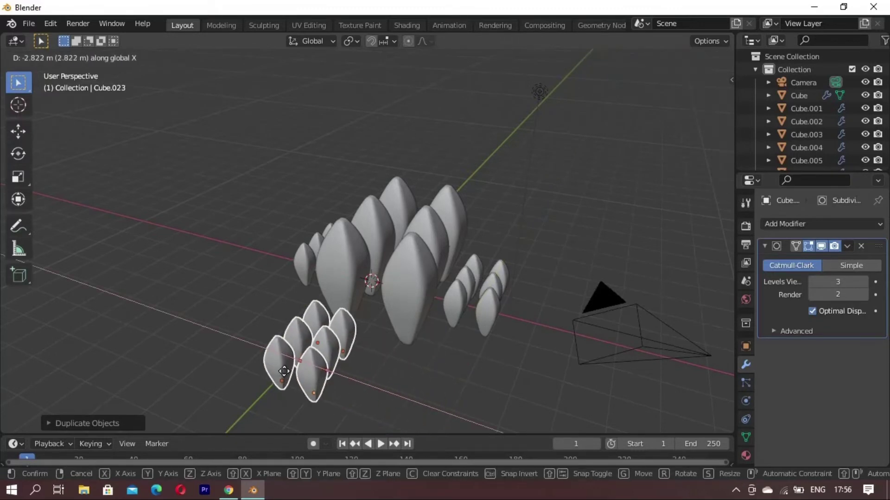
click(276, 377)
- Rotate the lower-left group 90° around Z and duplicate it along Y to the right side
key(r)
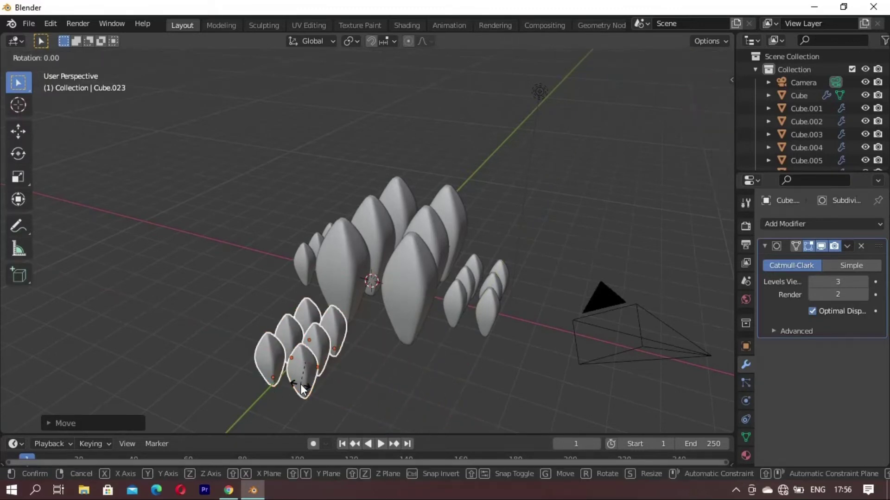
text(z90)
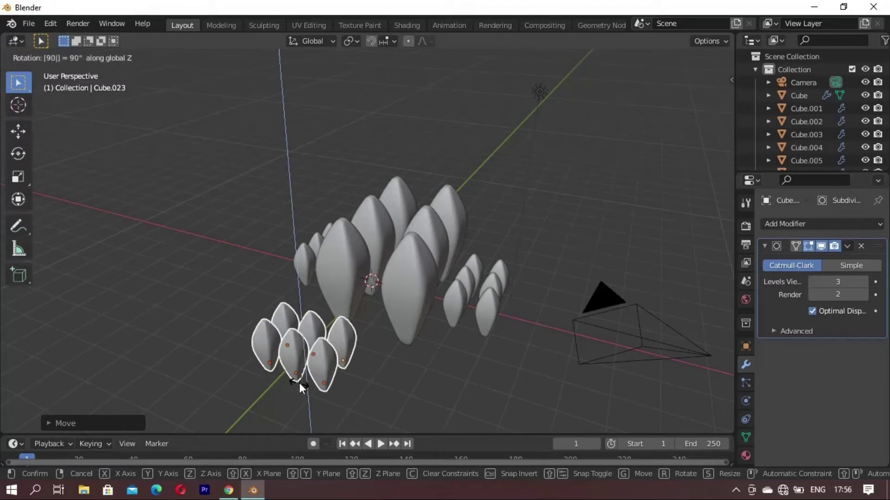
key(Return)
middle_drag(469, 307, 357, 343)
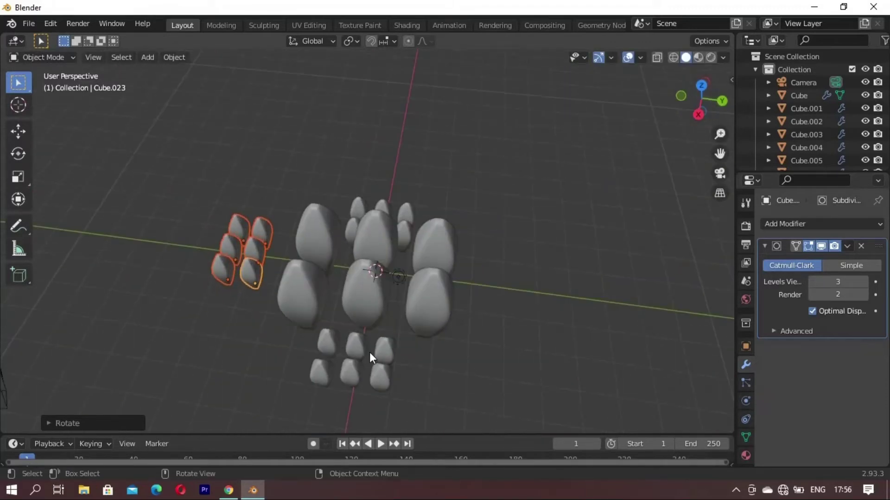
key(shift+d)
key(y)
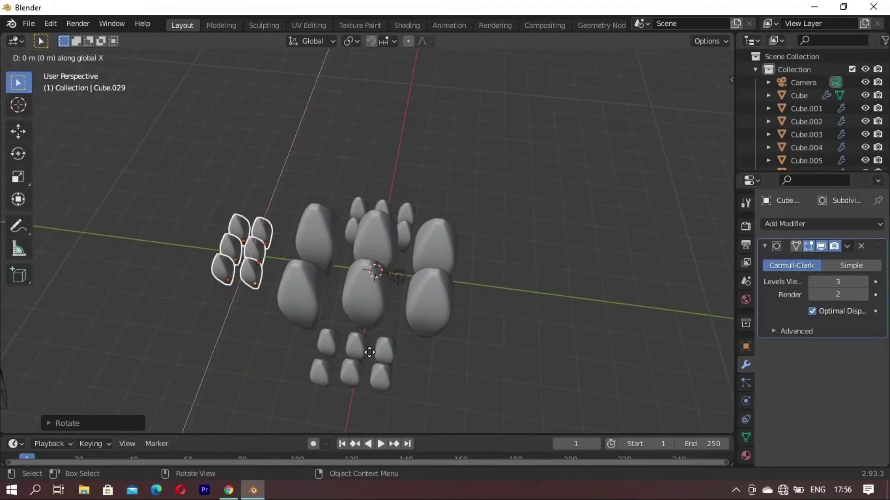
click(607, 375)
- Move the left group of small crystals along the Y axis
drag(215, 216, 270, 278)
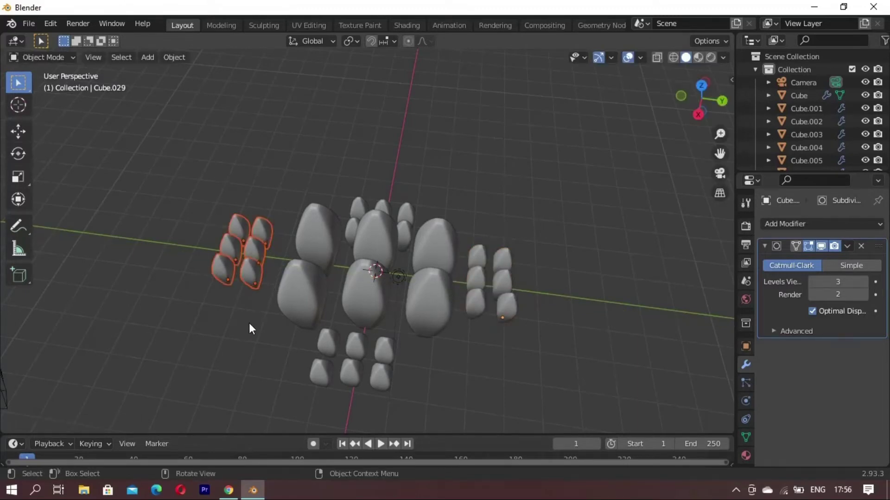
key(g)
key(y)
click(263, 326)
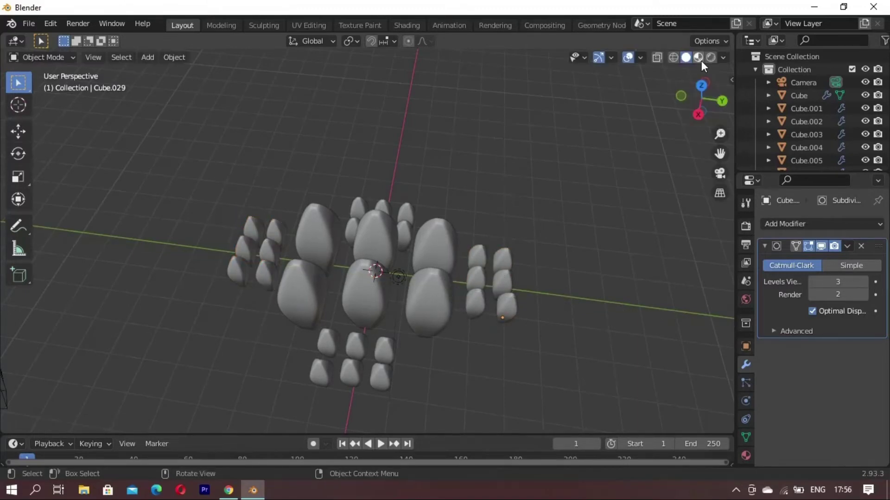
- Switch to Material Preview shading and lift the selected crystals vertically in front view
click(698, 57)
mouse_move(586, 244)
middle_down()
mouse_move(315, 218)
mouse_move(287, 184)
mouse_move(429, 218)
mouse_move(415, 261)
mouse_move(324, 262)
mouse_move(363, 244)
middle_up()
mouse_move(302, 140)
mouse_down()
mouse_move(410, 187)
mouse_move(502, 349)
mouse_move(502, 383)
mouse_up()
key(KP_1)
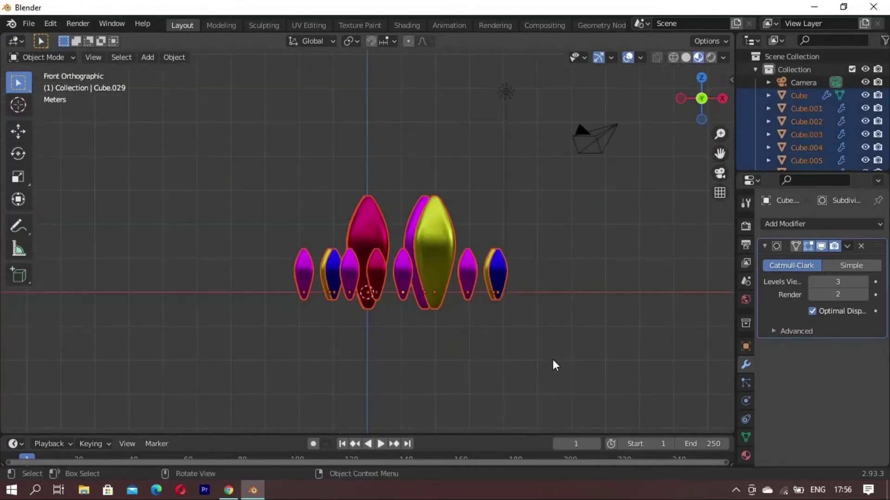
key(g)
key(z)
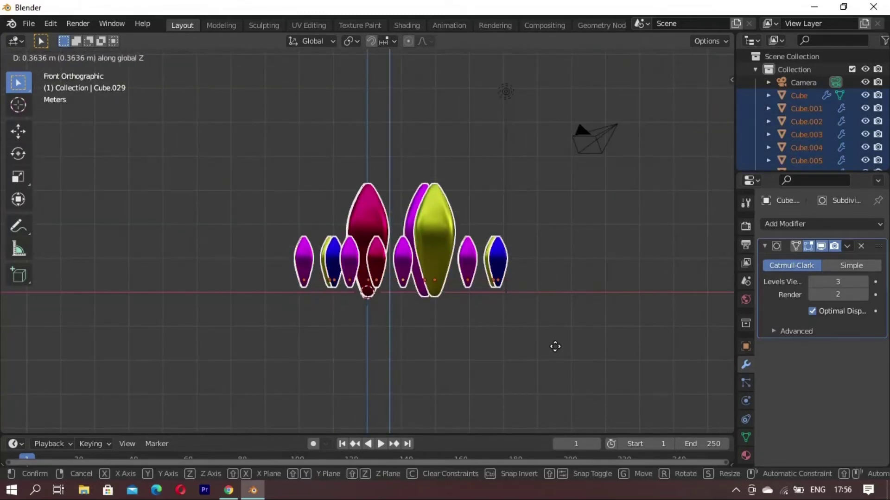
click(556, 339)
click(562, 270)
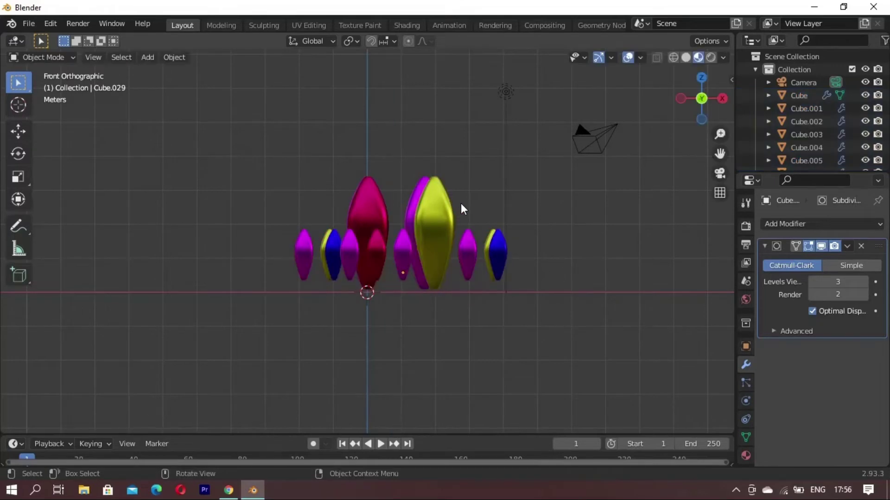
- Select the right, left and lower-left small crystals and lift them vertically in front view
drag(461, 208, 507, 288)
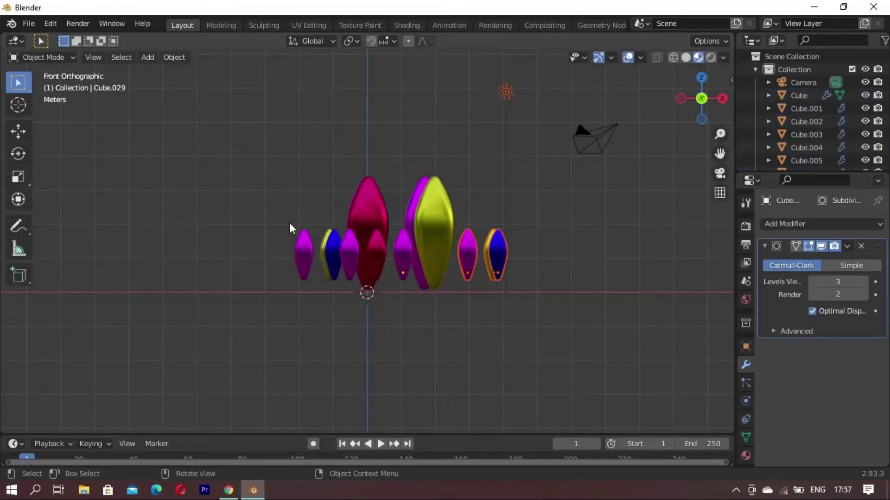
mouse_move(298, 222)
mouse_down()
mouse_move(340, 253)
mouse_move(343, 274)
mouse_up()
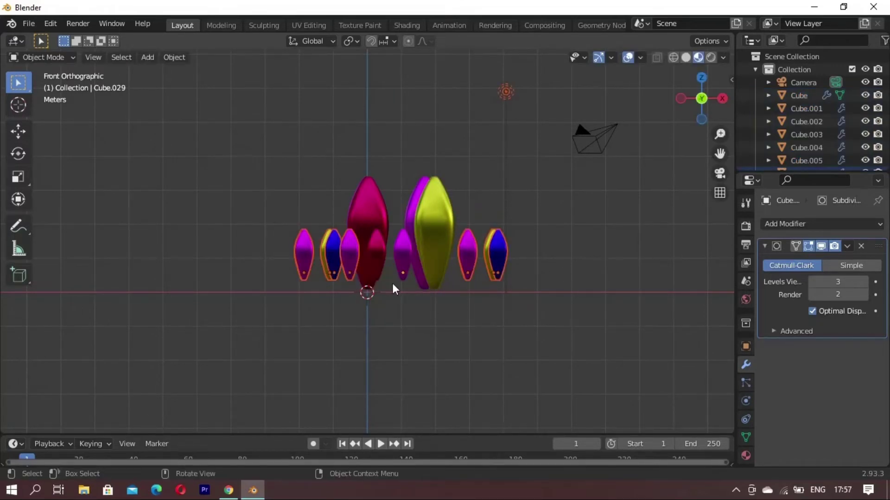
mouse_move(391, 288)
middle_down()
mouse_move(520, 357)
mouse_move(465, 230)
middle_up()
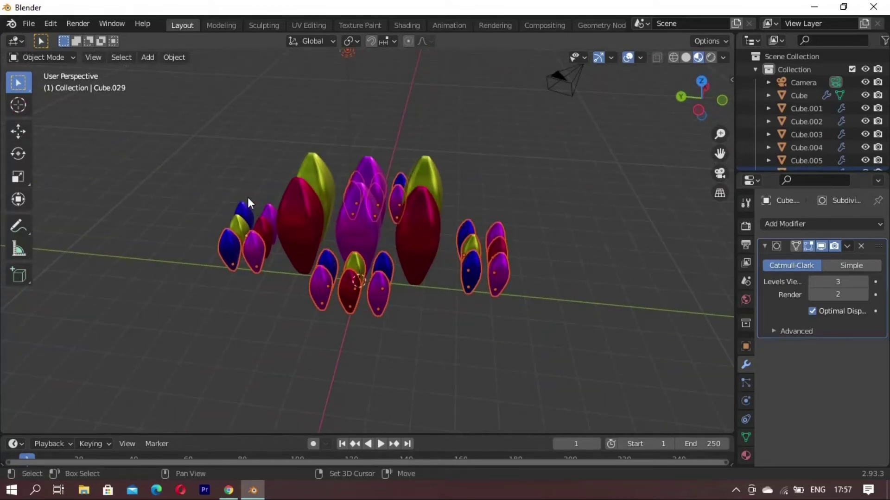
mouse_move(247, 198)
middle_down()
mouse_move(310, 290)
mouse_move(198, 239)
middle_up()
mouse_move(188, 235)
mouse_down()
mouse_move(265, 320)
mouse_move(254, 318)
mouse_up()
mouse_move(260, 324)
middle_down()
mouse_move(490, 349)
mouse_move(327, 315)
middle_up()
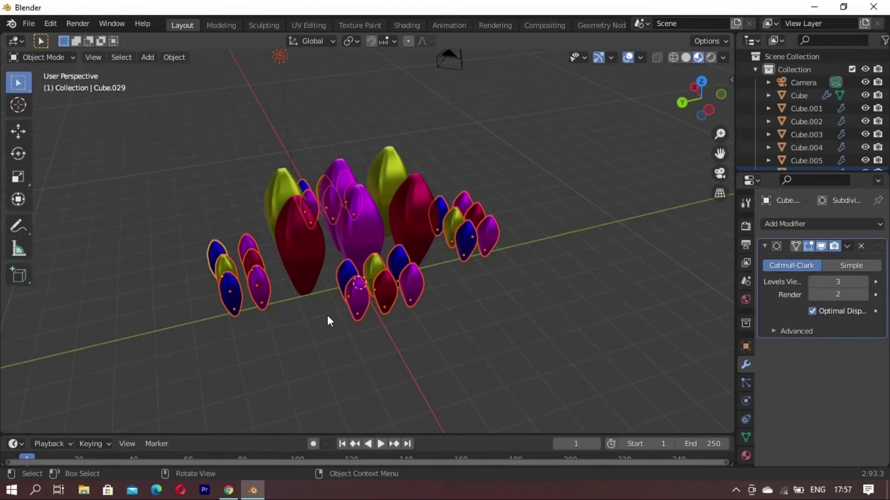
key(KP_1)
key(g)
key(z)
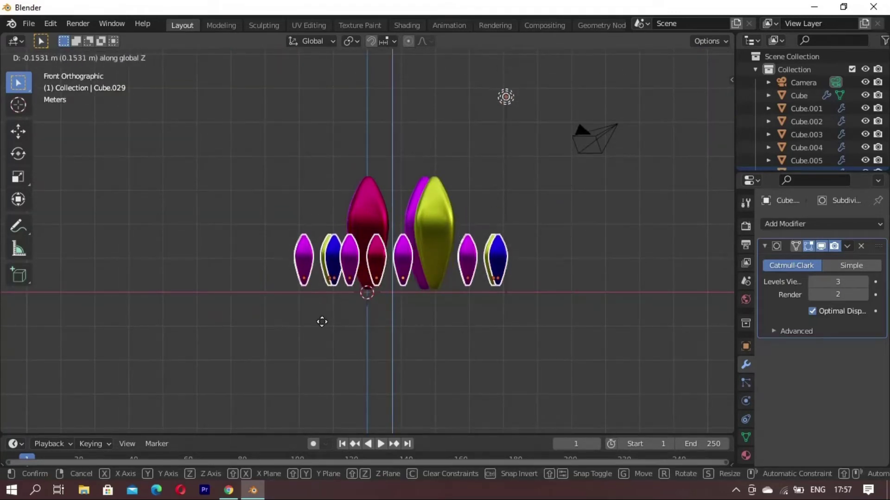
click(322, 323)
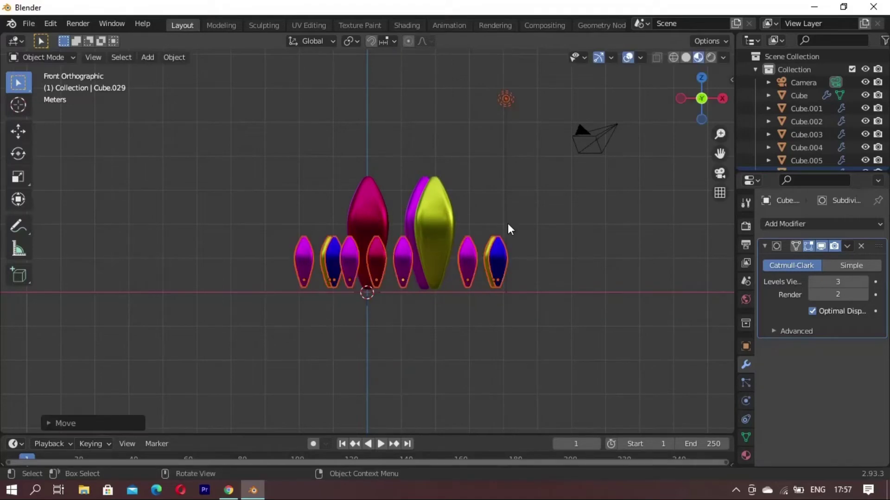
click(506, 100)
mouse_move(505, 101)
middle_down()
mouse_move(388, 277)
mouse_move(229, 287)
mouse_move(175, 246)
mouse_move(289, 331)
mouse_move(399, 319)
mouse_move(434, 330)
mouse_move(471, 213)
mouse_move(469, 291)
middle_up()
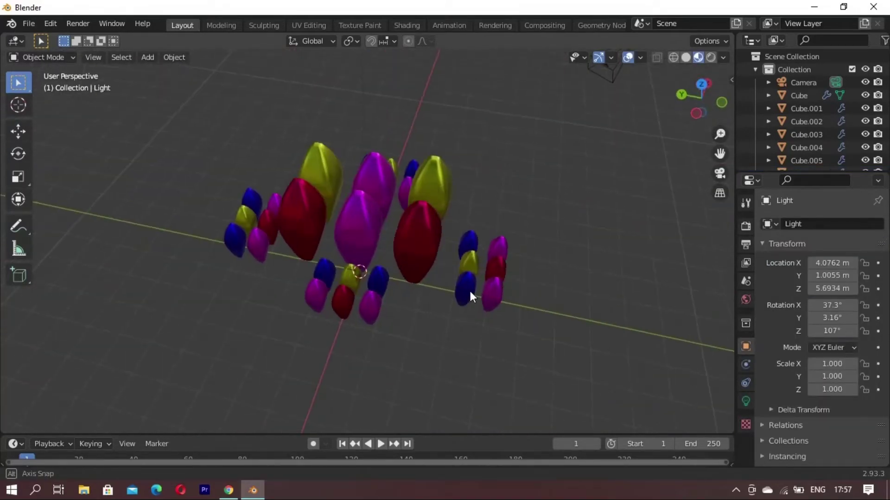
- Pull the right-hand crystal group closer to the cluster along the Y axis
drag(465, 223, 507, 320)
key(g)
key(y)
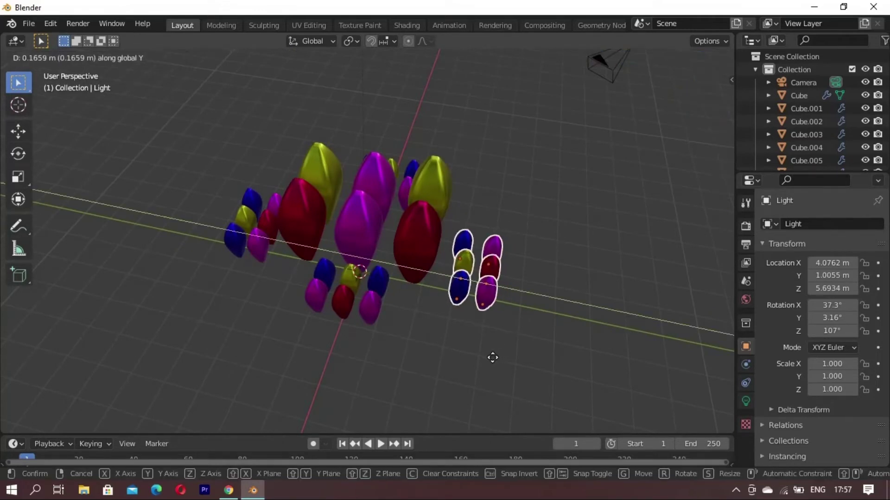
click(492, 358)
mouse_move(568, 304)
middle_down()
mouse_move(417, 347)
mouse_move(468, 301)
mouse_move(391, 313)
mouse_move(435, 313)
mouse_move(466, 292)
mouse_move(417, 314)
mouse_move(399, 342)
middle_up()
- Add a plane under the crystals and scale it to a large floor size
key(shift+a)
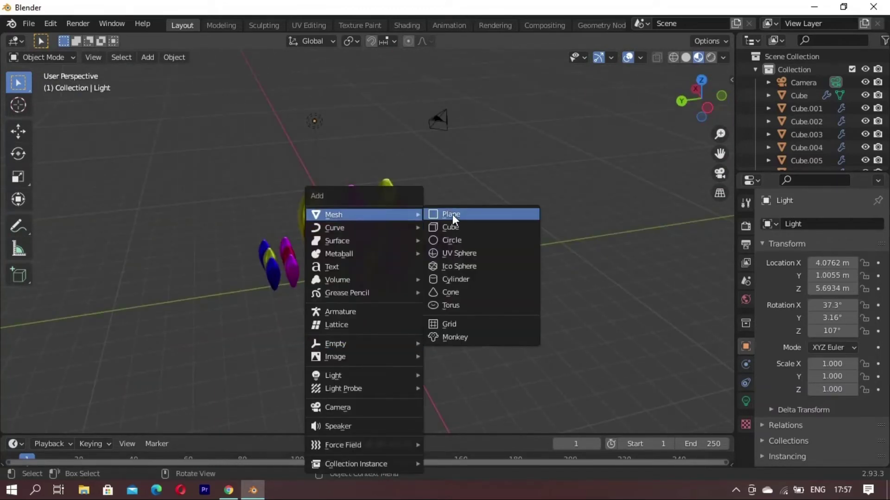
click(452, 214)
key(s)
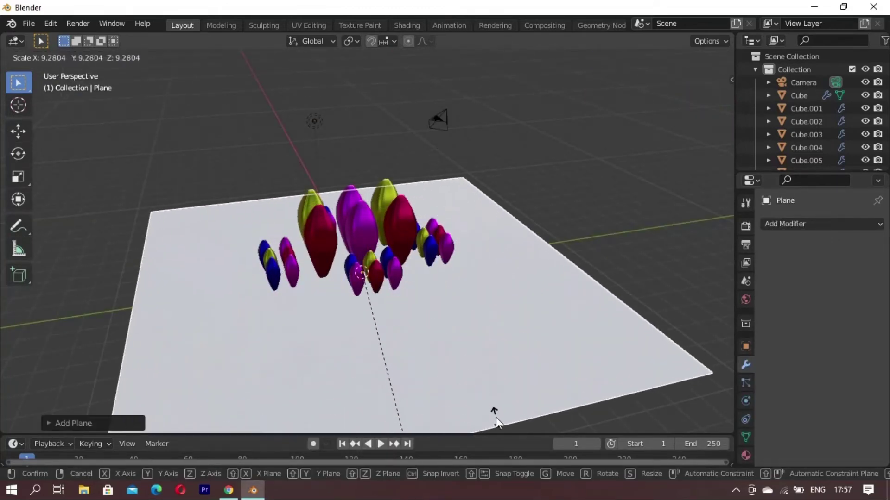
click(355, 347)
middle_drag(349, 355, 410, 338)
key(s)
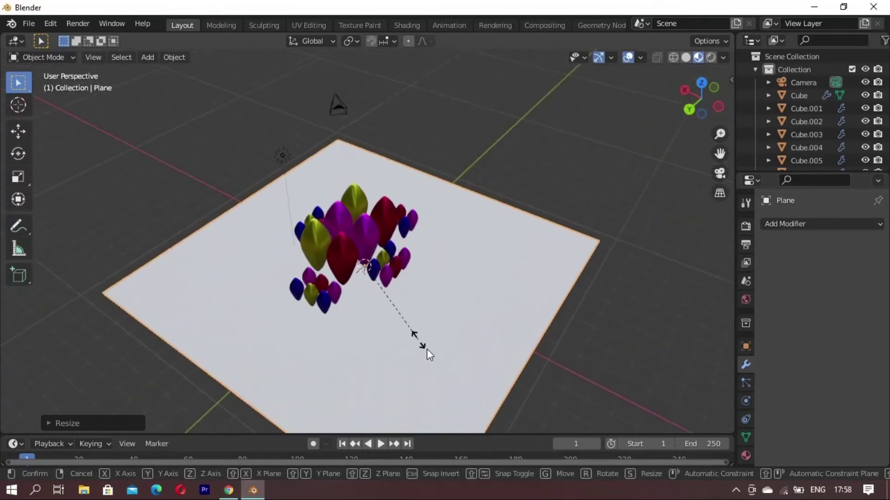
click(433, 357)
scroll(443, 360, down, 1)
key(s)
click(417, 337)
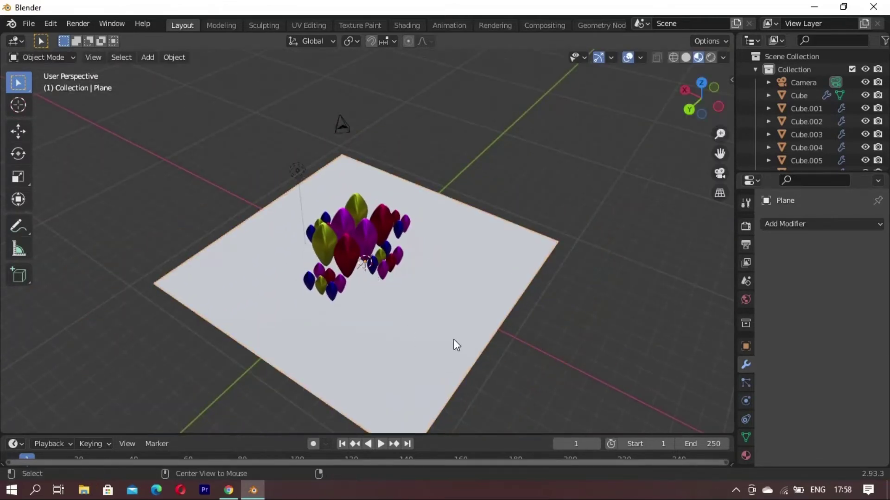
mouse_move(454, 340)
middle_down()
mouse_move(311, 317)
mouse_move(294, 293)
middle_up()
- In Edit Mode, extrude the plane's back edge straight up along Z into a wall
key(Tab)
mouse_move(469, 196)
middle_down()
mouse_move(440, 186)
mouse_move(405, 206)
mouse_move(476, 229)
middle_up()
key(alt+a)
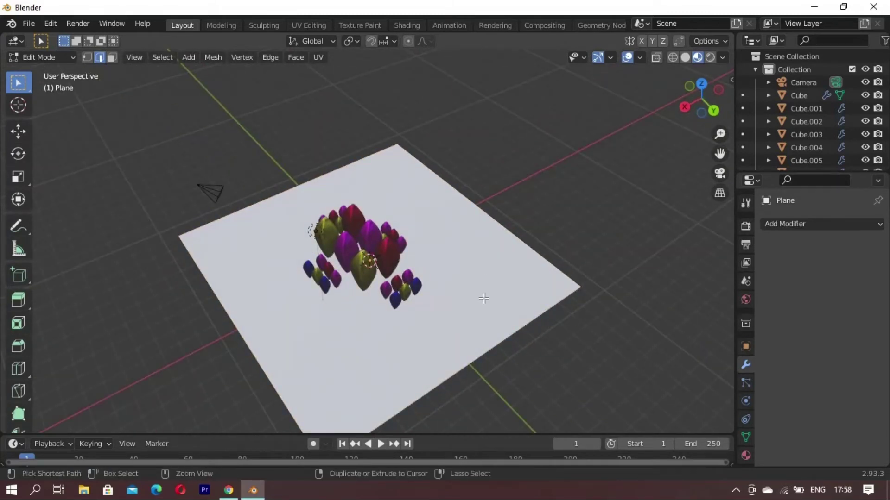
key(s)
key(Escape)
key(g)
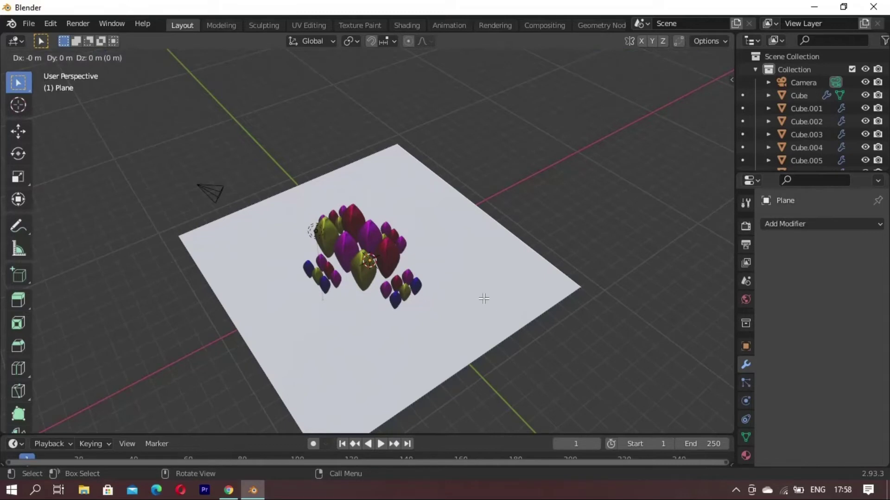
key(z)
click(519, 174)
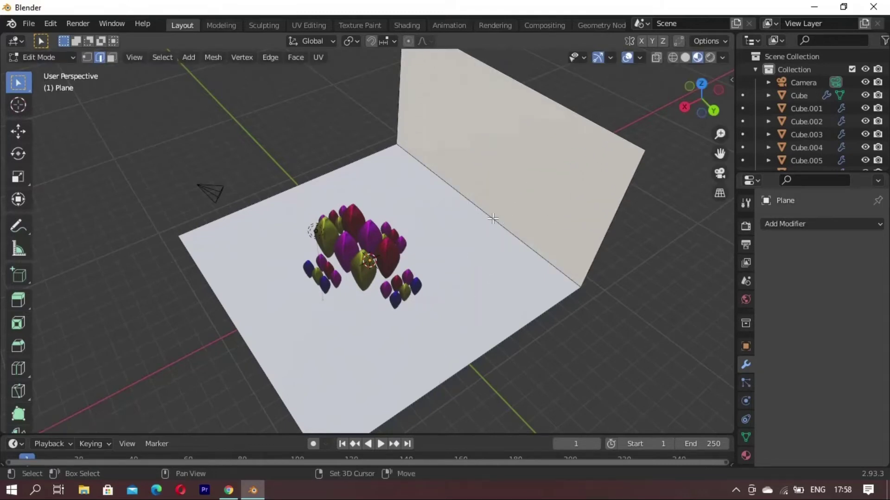
- Bevel the floor-wall corner into a curve and subdivide the bent edges
key(ctrl+b)
scroll(486, 278, up, 5)
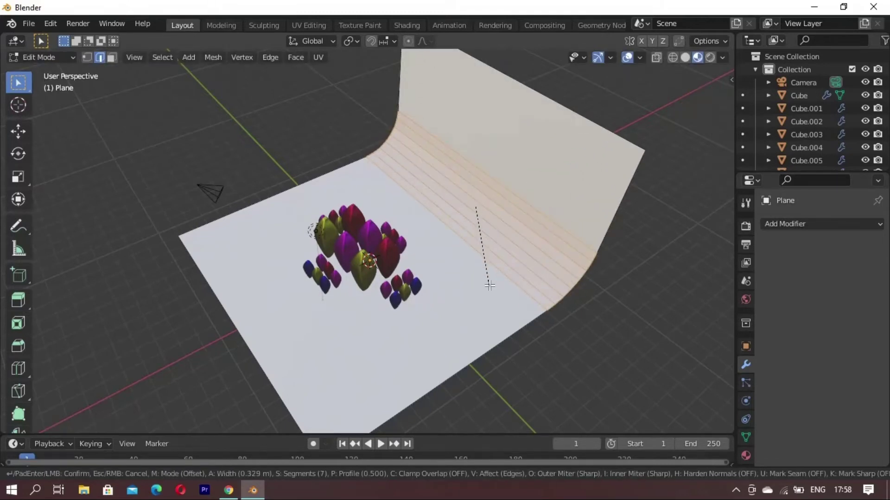
click(489, 285)
key(alt+a)
click(685, 57)
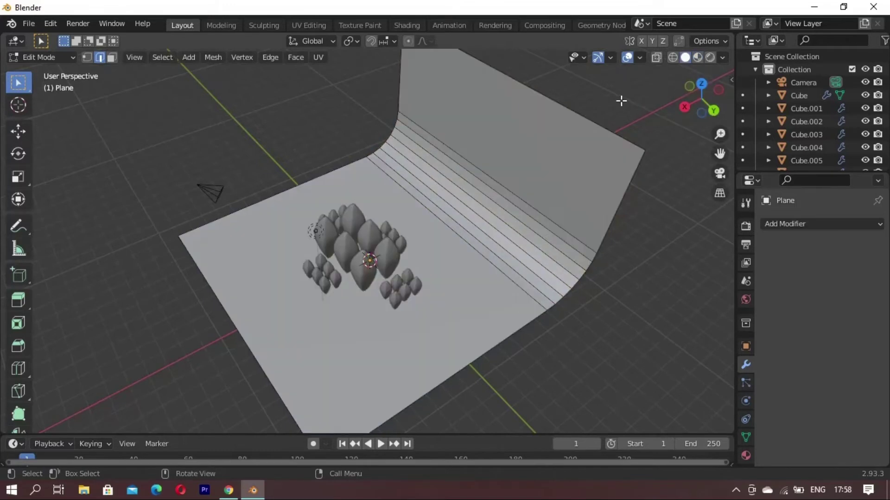
right_click(620, 99)
click(621, 100)
- Shade the backdrop smooth, adjust its height along Z, and enable Material Preview
key(Tab)
right_click(603, 271)
click(619, 241)
mouse_move(619, 241)
middle_down()
mouse_move(577, 302)
mouse_move(530, 252)
mouse_move(572, 220)
mouse_move(494, 257)
mouse_move(513, 355)
middle_up()
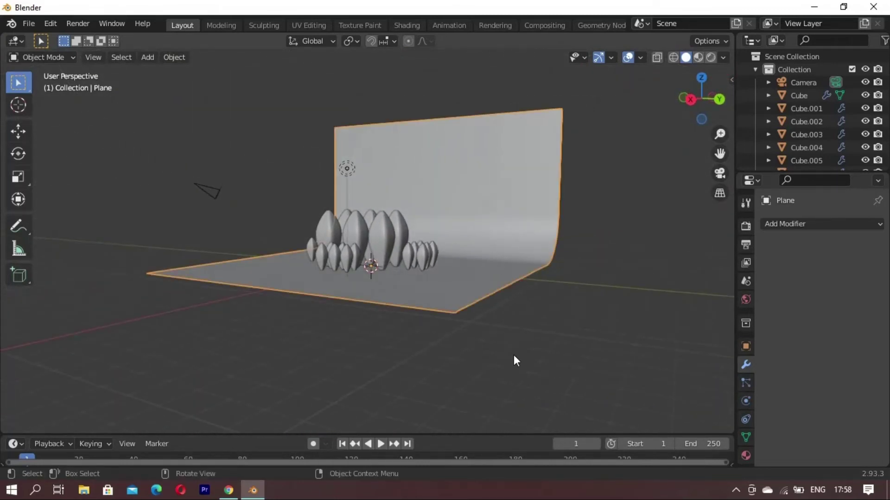
key(KP_1)
key(g)
key(z)
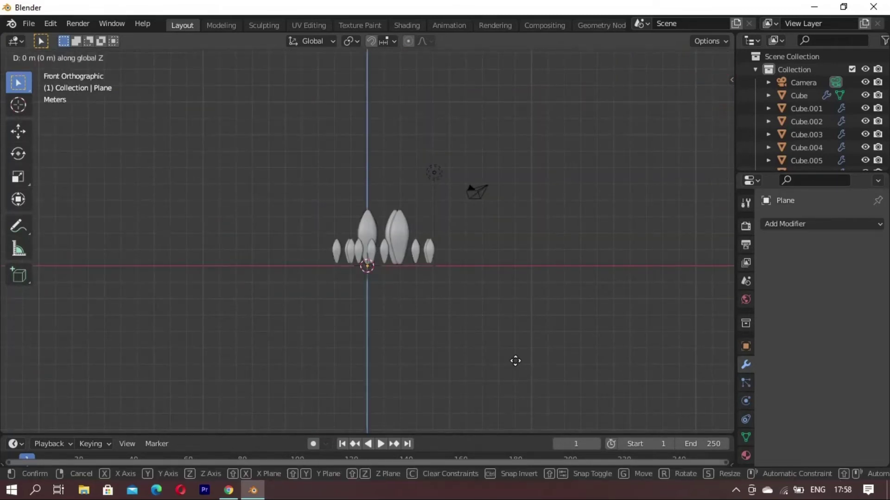
mouse_move(585, 243)
middle_down()
mouse_move(379, 282)
mouse_move(479, 281)
mouse_move(395, 235)
middle_up()
click(698, 57)
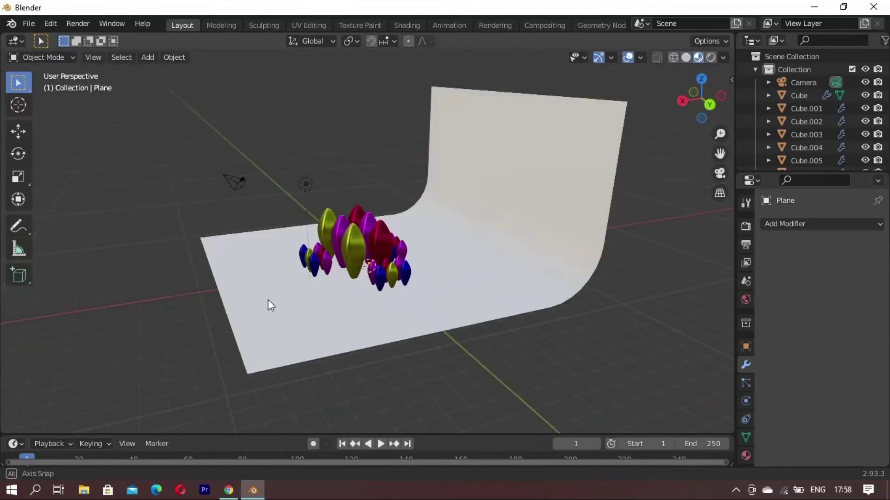
mouse_move(268, 300)
middle_down()
mouse_move(377, 331)
mouse_move(369, 285)
mouse_move(390, 105)
middle_up()
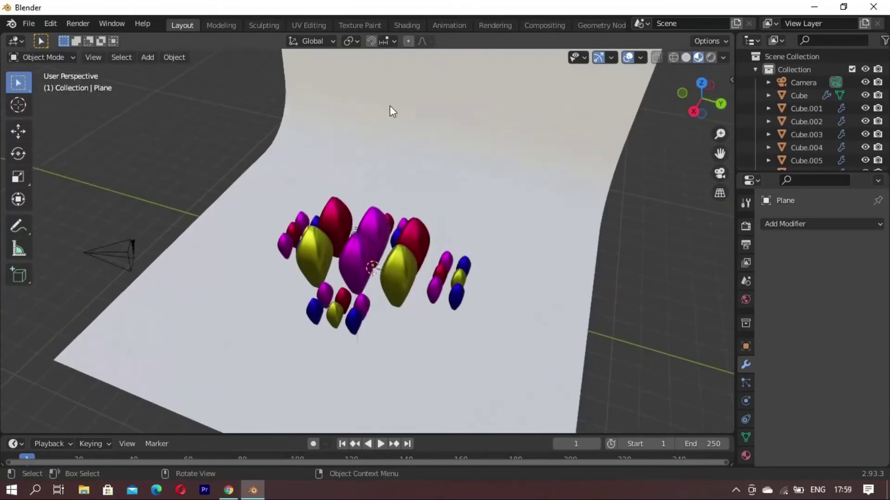
- Give the backdrop a new black-Base-Color material (Material.002), then view in Rendered shading
click(406, 24)
click(469, 289)
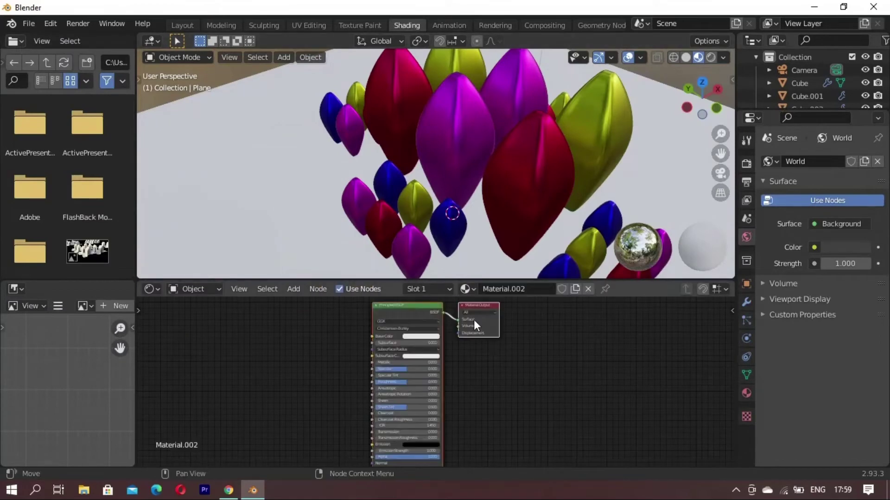
click(420, 337)
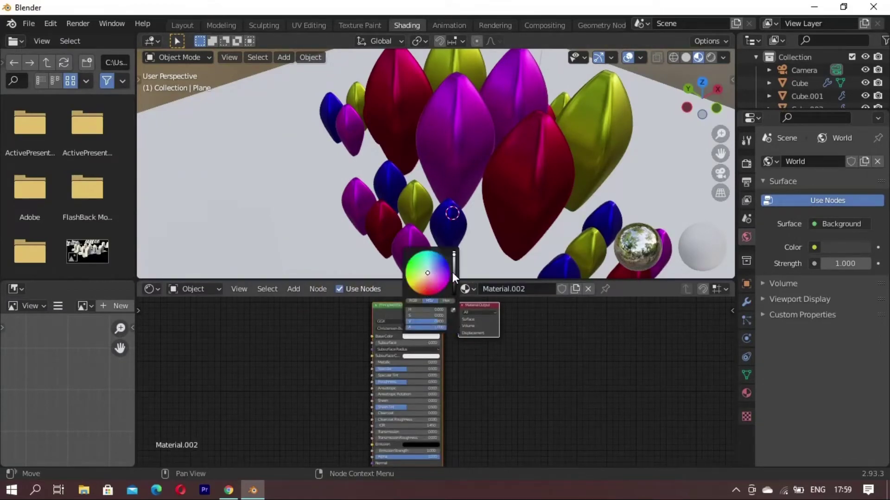
drag(453, 272, 453, 292)
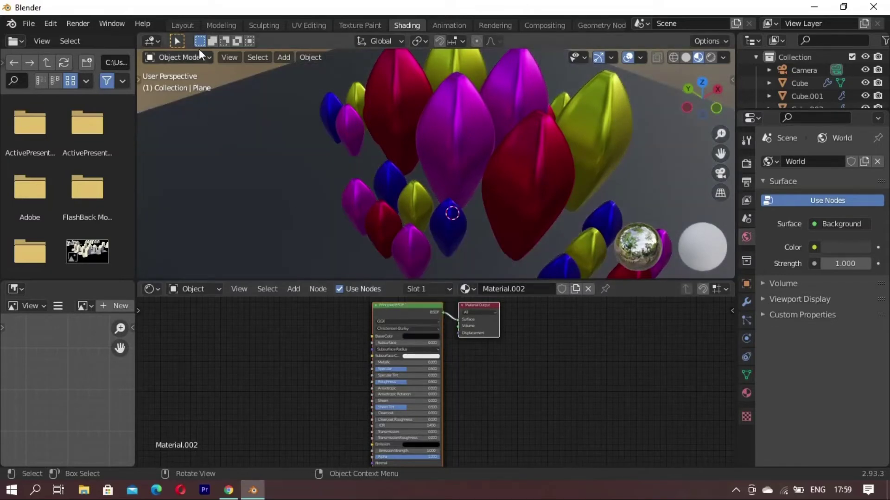
click(180, 24)
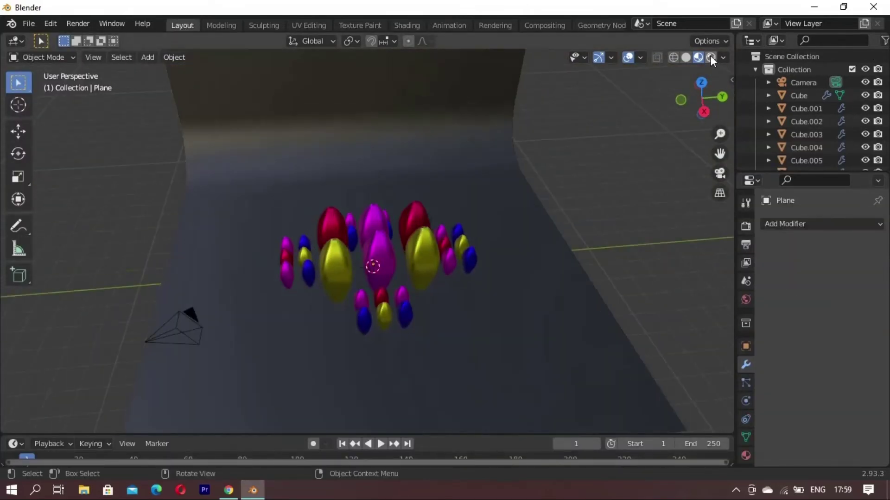
click(710, 57)
mouse_move(440, 247)
middle_down()
mouse_move(402, 257)
mouse_move(341, 293)
mouse_move(418, 313)
mouse_move(327, 326)
mouse_move(413, 327)
mouse_move(380, 361)
middle_up()
- Add a 90 W area light raised above the crystals and scaled larger
key(shift+a)
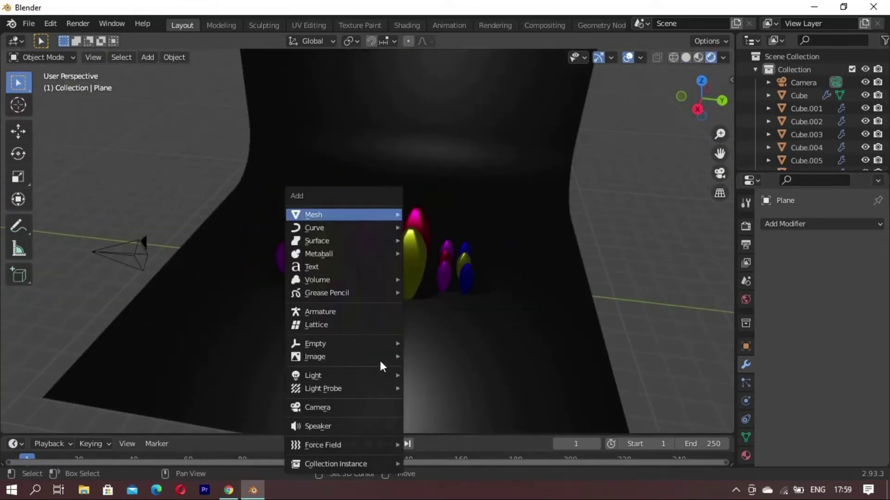
mouse_move(313, 376)
click(410, 418)
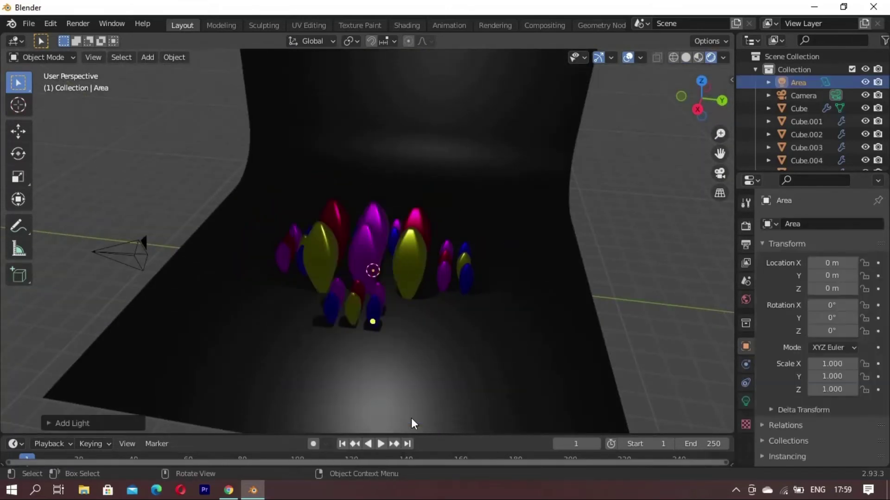
key(g)
key(z)
click(460, 243)
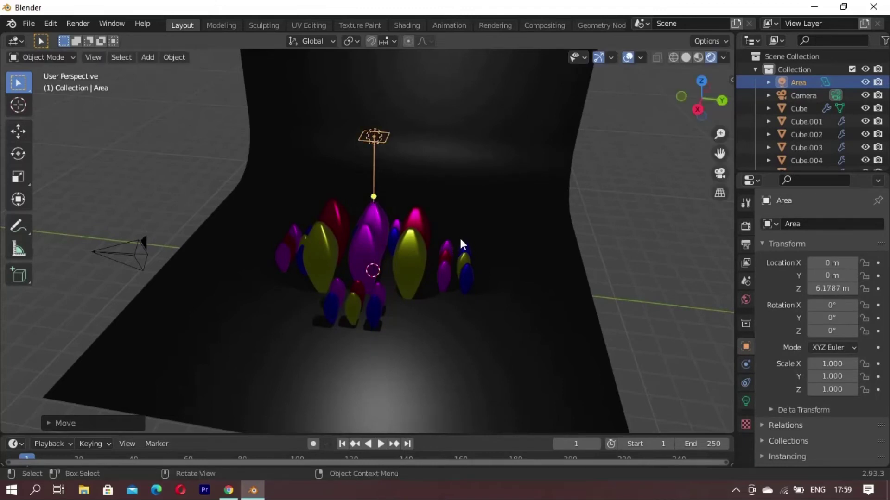
key(s)
click(647, 237)
click(746, 401)
text(90)
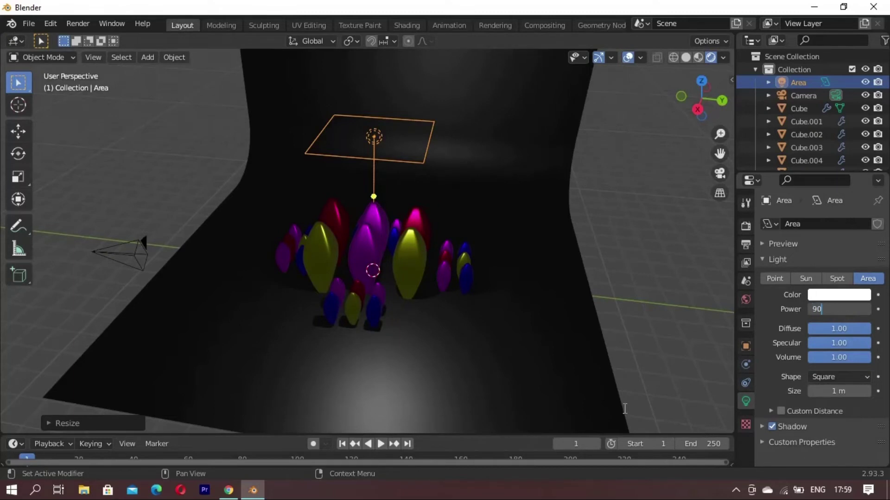
key(Return)
mouse_move(325, 275)
middle_down()
mouse_move(478, 285)
mouse_move(397, 301)
middle_up()
- Duplicate the area light sideways along X and lower the copy
key(shift+d)
key(x)
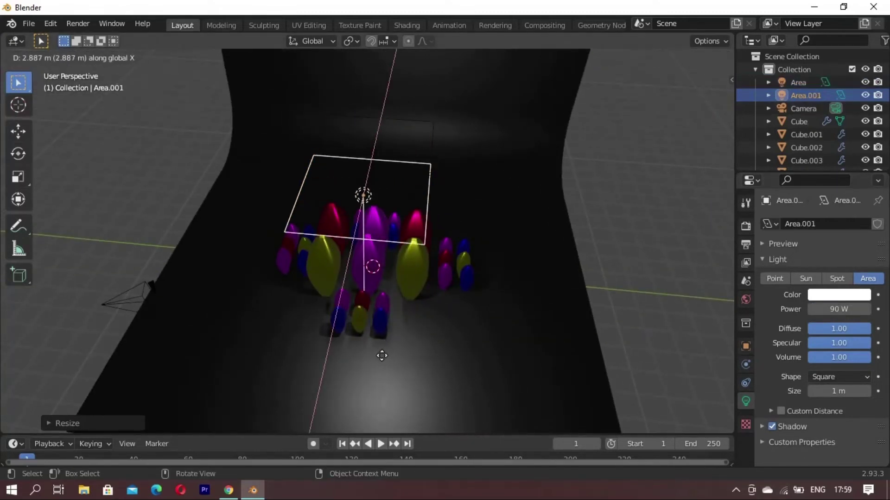
click(361, 406)
key(g)
key(z)
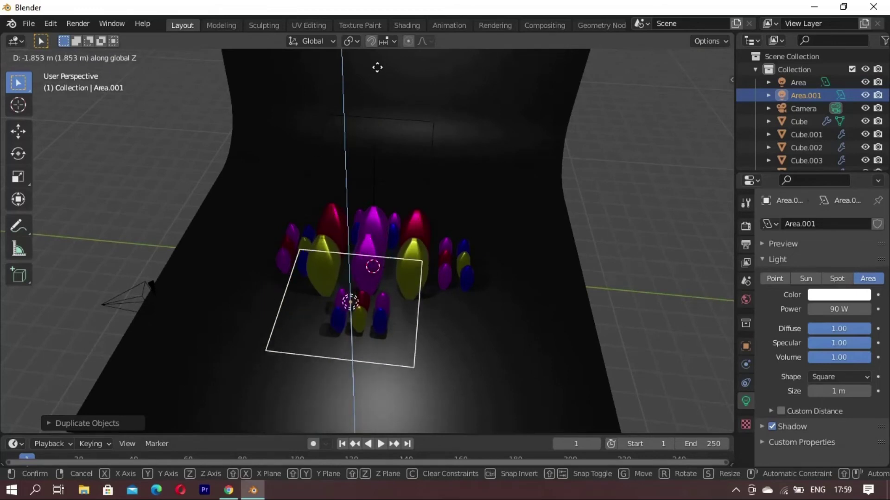
click(358, 277)
mouse_move(358, 276)
middle_down()
mouse_move(415, 247)
mouse_move(365, 113)
middle_up()
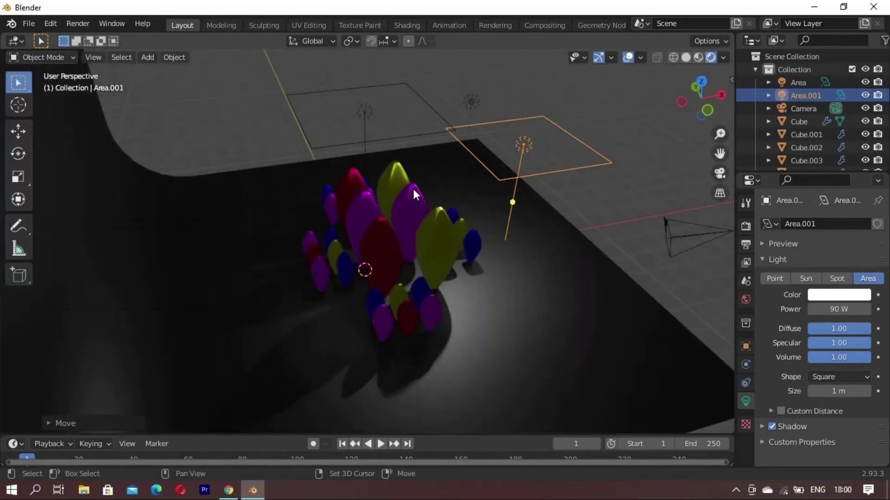
- Add a third area light on the other side and tilt it and the second on Y toward the crystals
key(shift+d)
key(x)
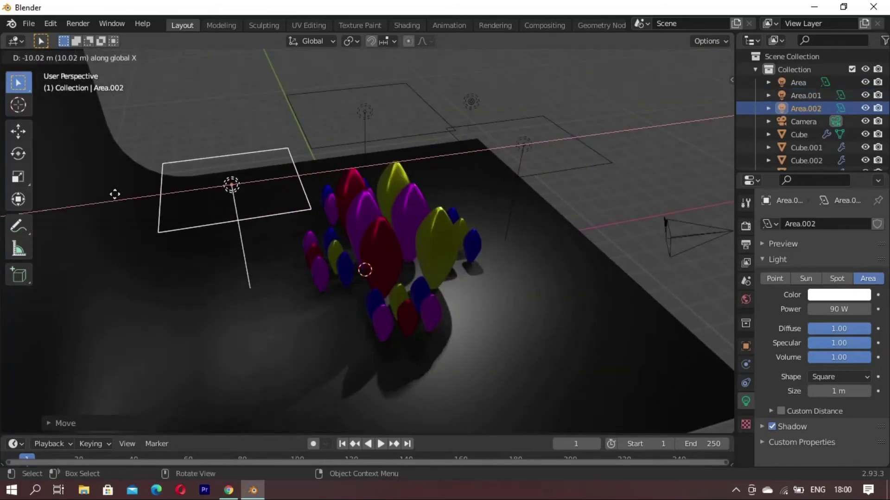
click(115, 194)
key(r)
key(y)
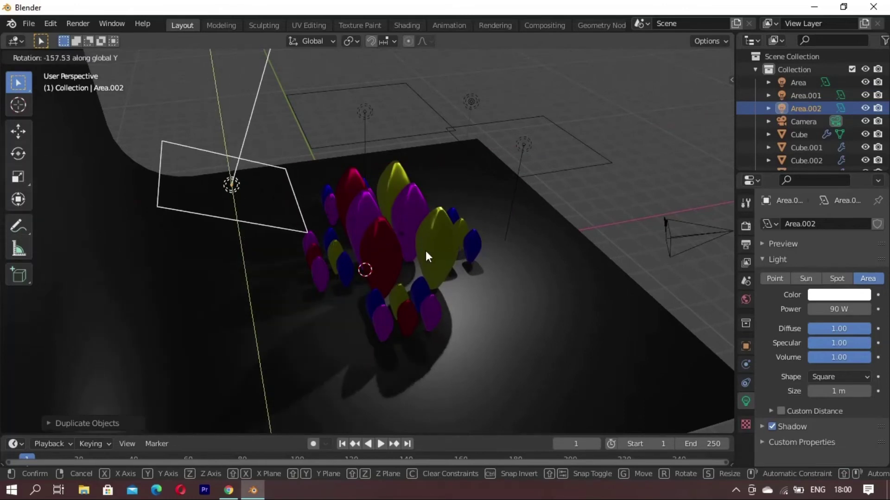
click(193, 224)
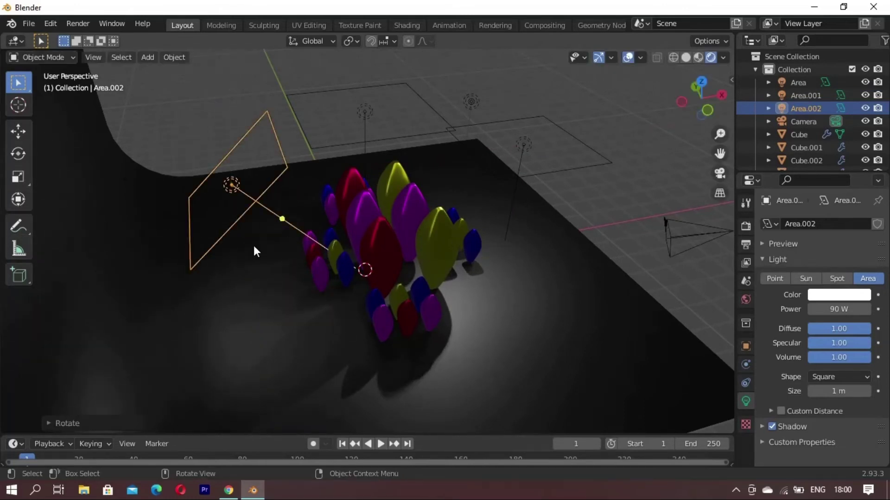
key(alt+a)
middle_drag(368, 268, 472, 219)
click(550, 167)
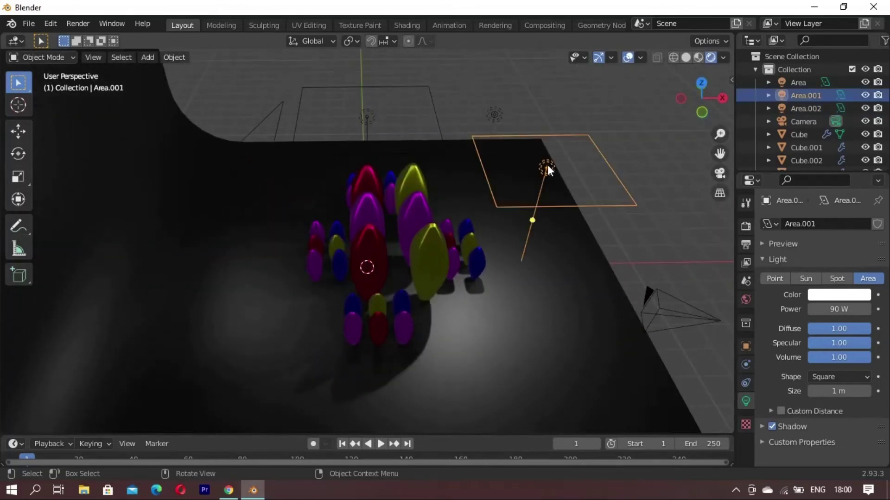
key(r)
key(y)
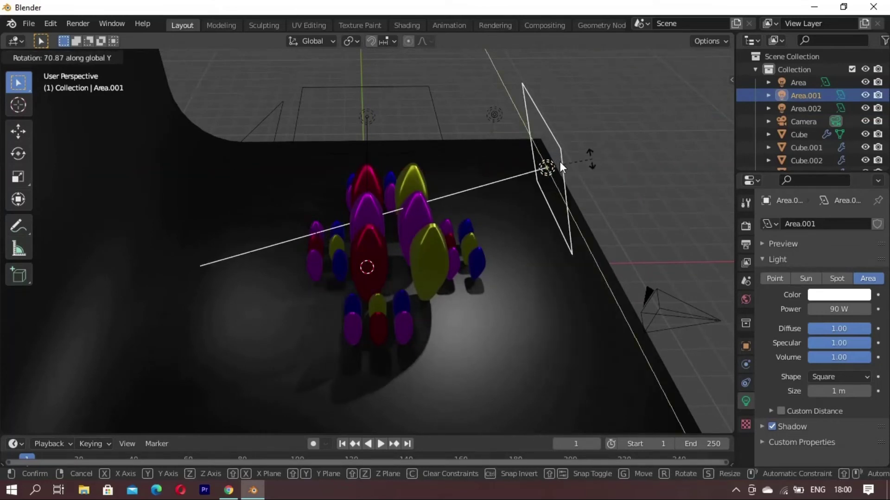
click(553, 163)
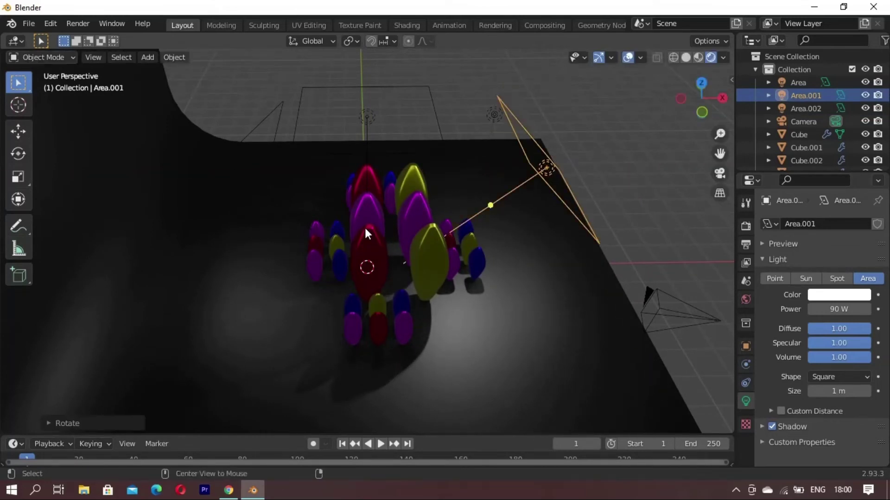
- Duplicate the first area light lower down as a fourth, smaller light
click(362, 114)
key(shift+d)
key(z)
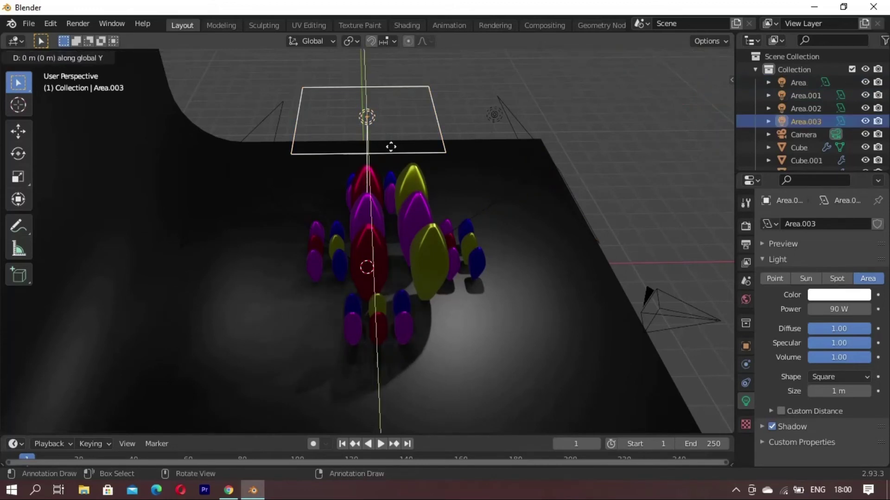
click(410, 294)
key(s)
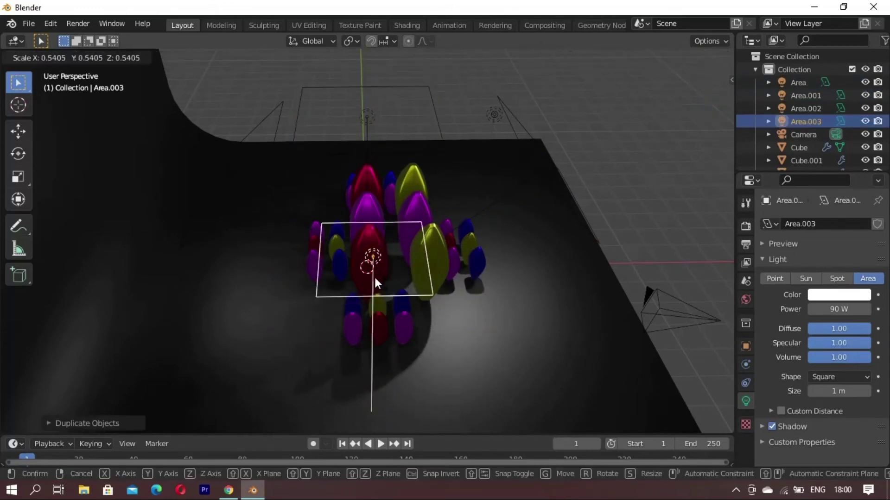
click(373, 277)
middle_drag(365, 302, 482, 332)
- Lower the fourth area light and tilt it around the X axis
key(g)
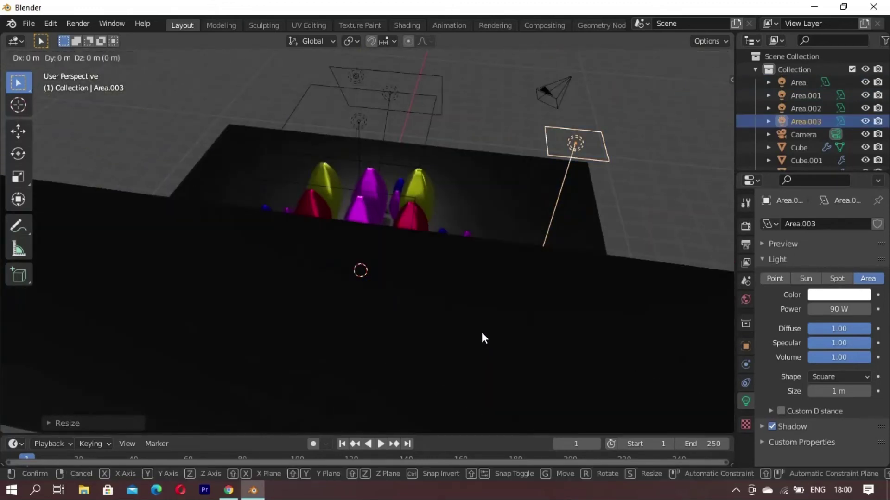
key(z)
click(472, 377)
key(r)
key(y)
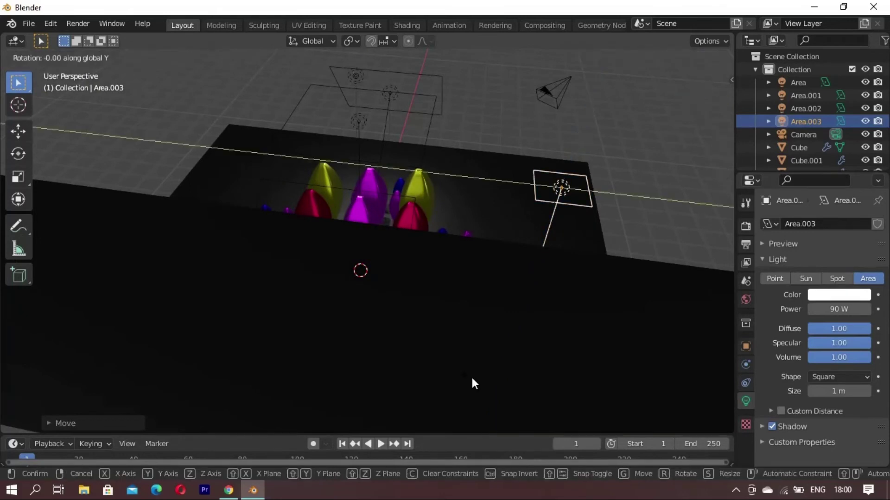
key(x)
click(265, 317)
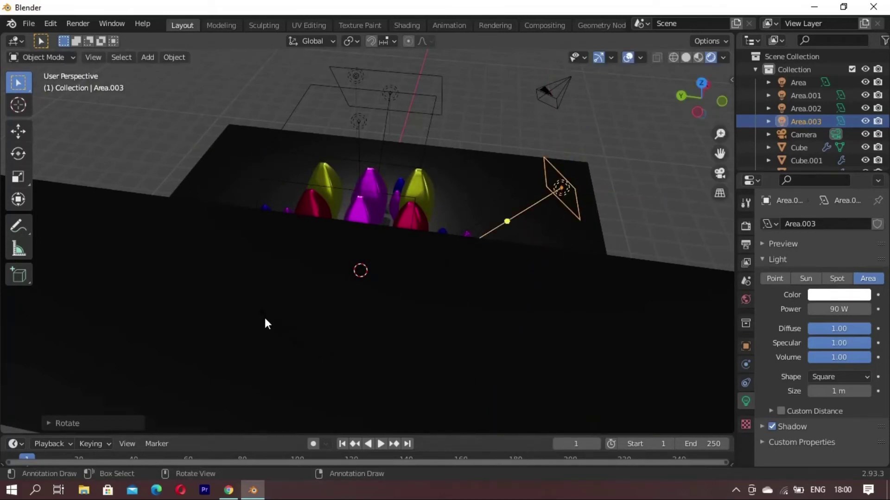
key(alt+a)
- Duplicate the fourth light sideways as a fifth, smaller and lowered area light
click(348, 121)
key(shift+d)
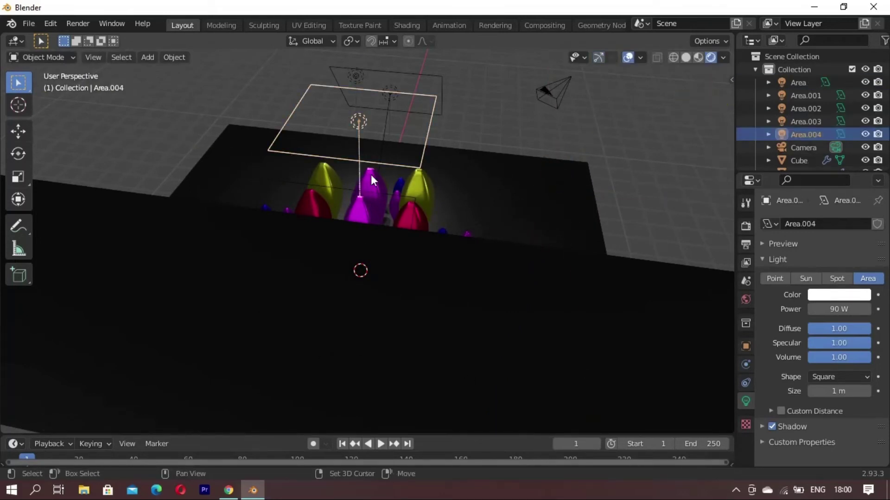
key(x)
key(y)
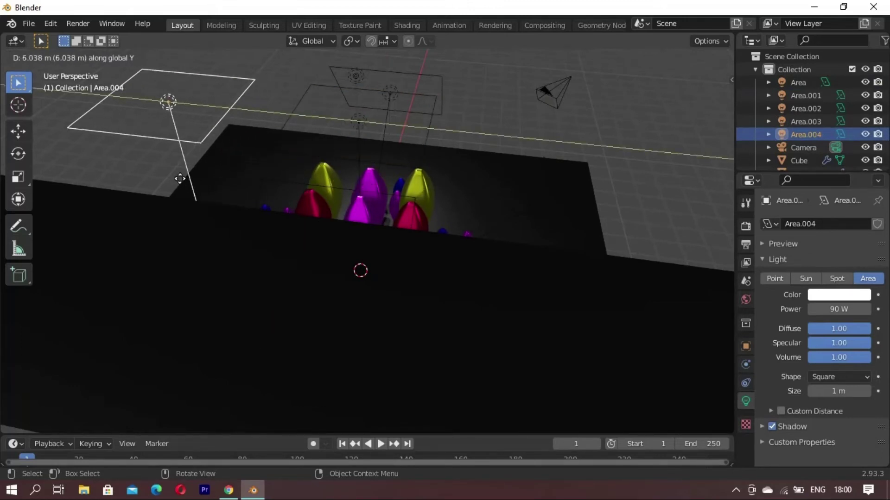
click(180, 179)
key(s)
click(177, 146)
key(g)
key(z)
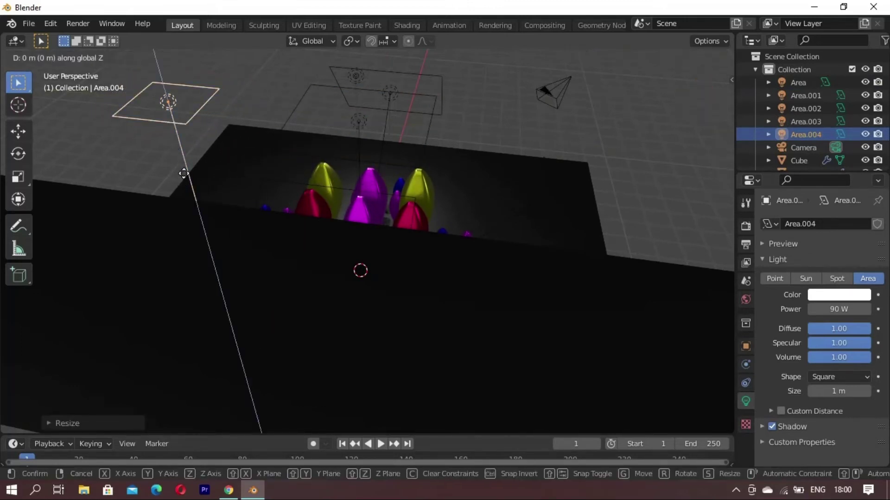
click(194, 206)
key(alt+a)
mouse_move(263, 165)
middle_down()
mouse_move(384, 230)
mouse_move(482, 159)
mouse_move(554, 243)
middle_up()
- Rotate Area.004 around the Y axis so it angles toward the crystals
click(554, 244)
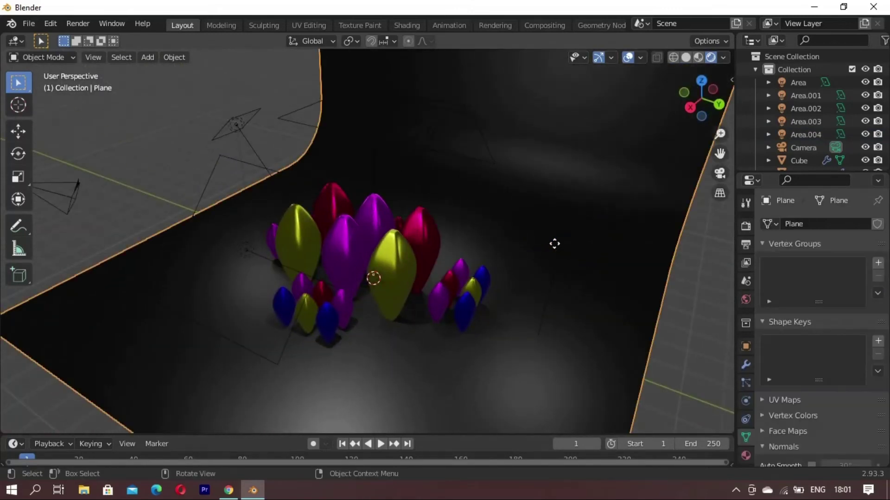
click(565, 227)
key(r)
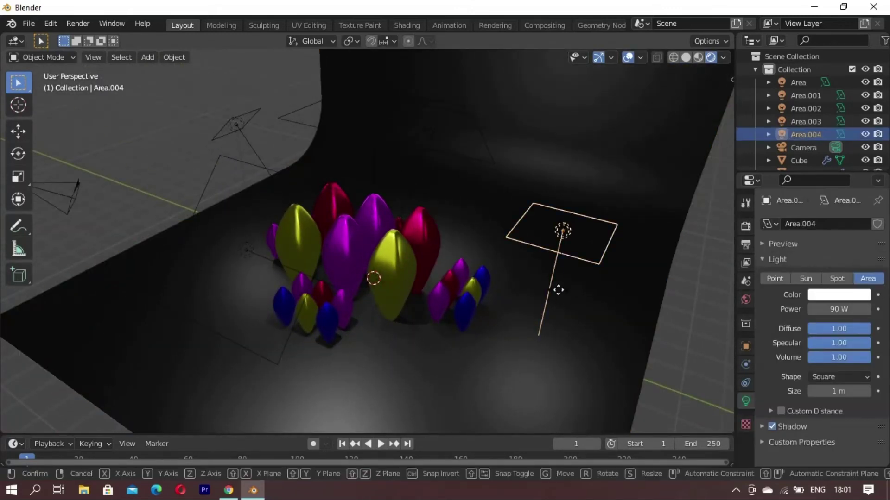
key(y)
click(495, 286)
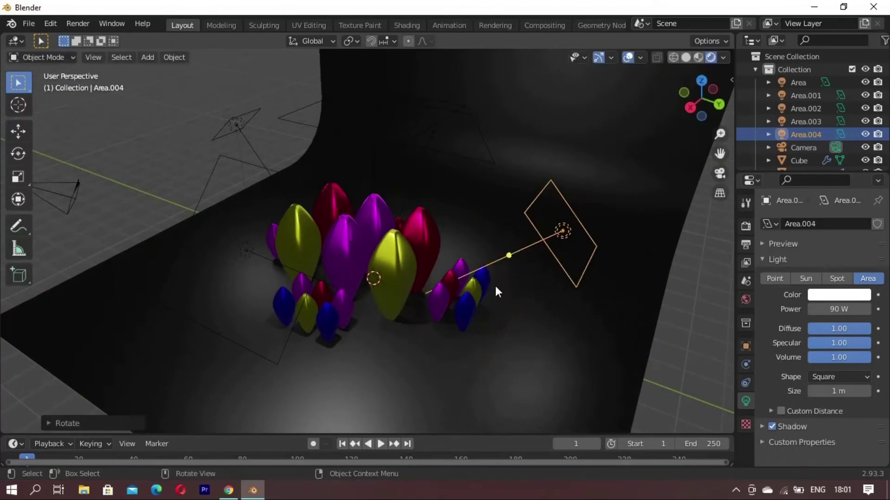
key(alt+a)
mouse_move(358, 321)
middle_down()
mouse_move(407, 343)
mouse_move(390, 294)
middle_up()
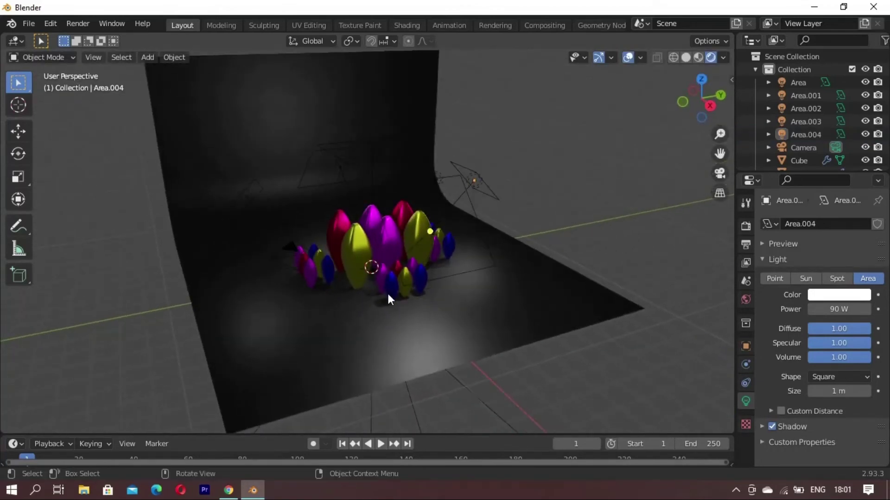
mouse_move(491, 351)
middle_down()
mouse_move(466, 302)
mouse_move(440, 206)
middle_up()
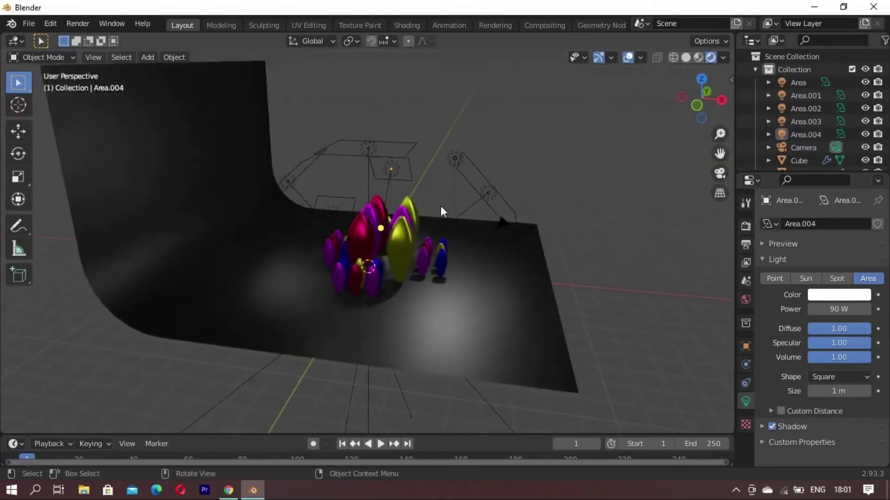
- Move point light Light.001 along X and Y to sit beside the crystals
click(456, 156)
key(g)
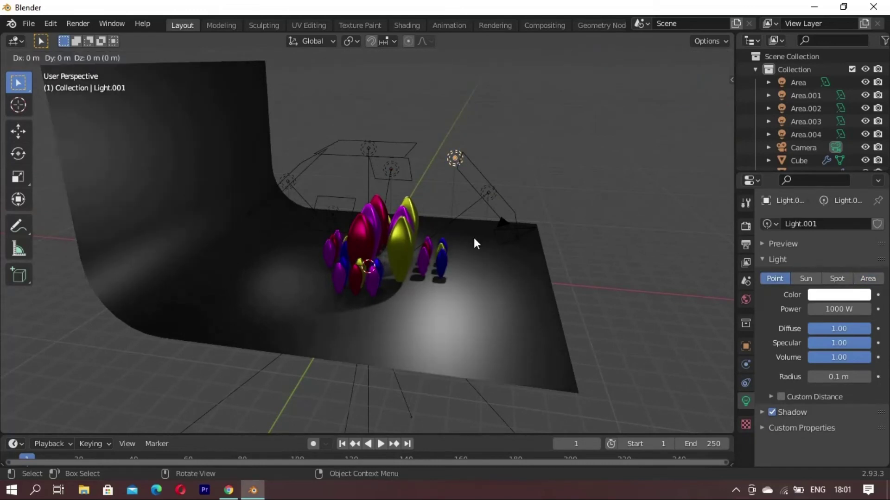
key(x)
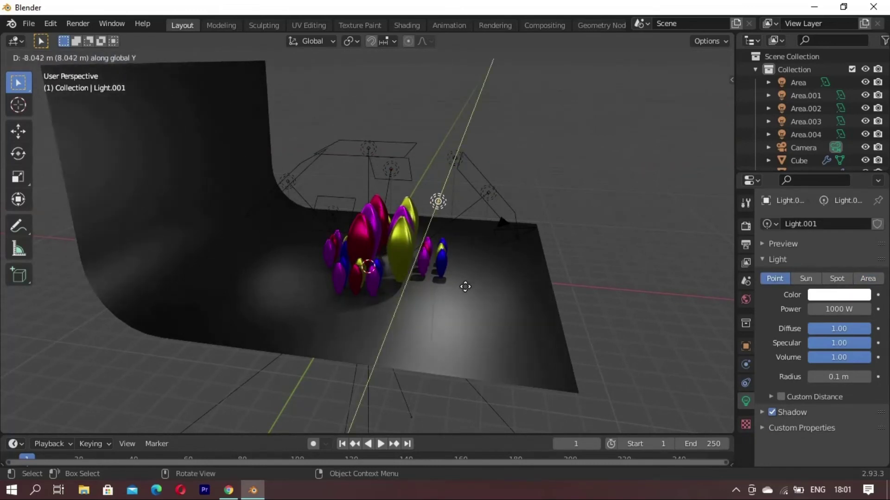
click(457, 304)
middle_drag(441, 344, 334, 345)
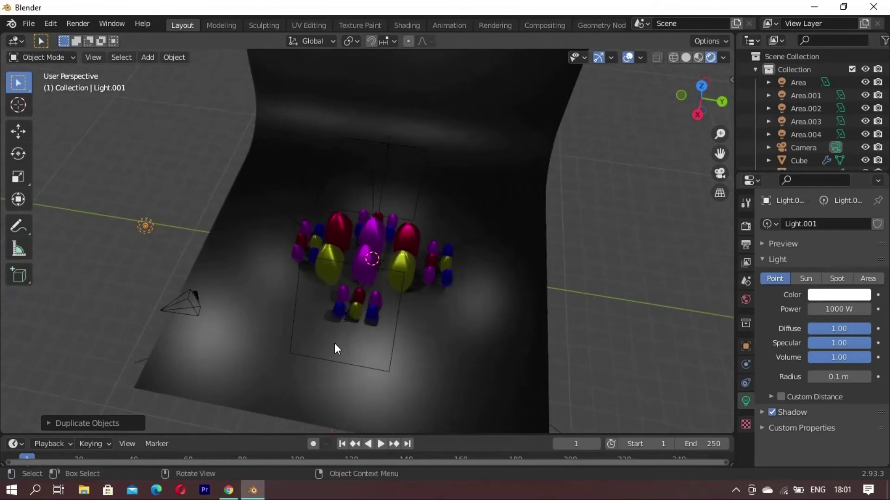
key(g)
key(y)
click(423, 352)
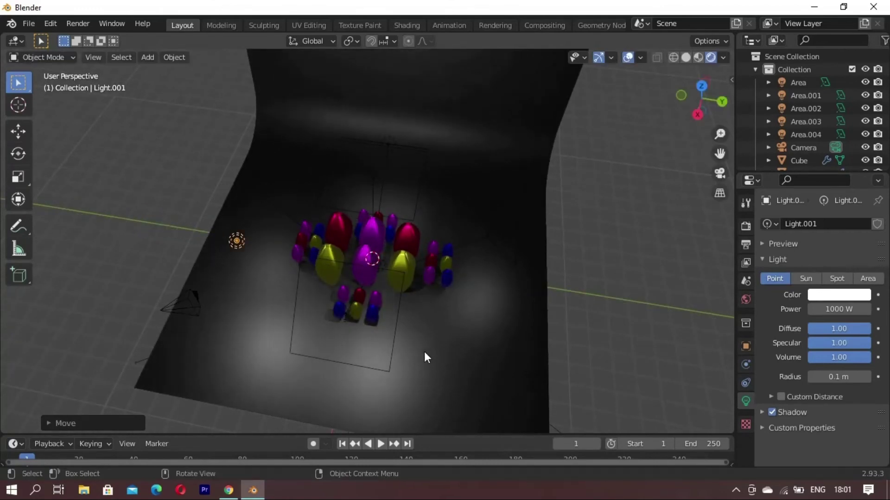
- Duplicate it as Light.002, shifting it along Y and X, then raising it along Z
key(shift+d)
key(y)
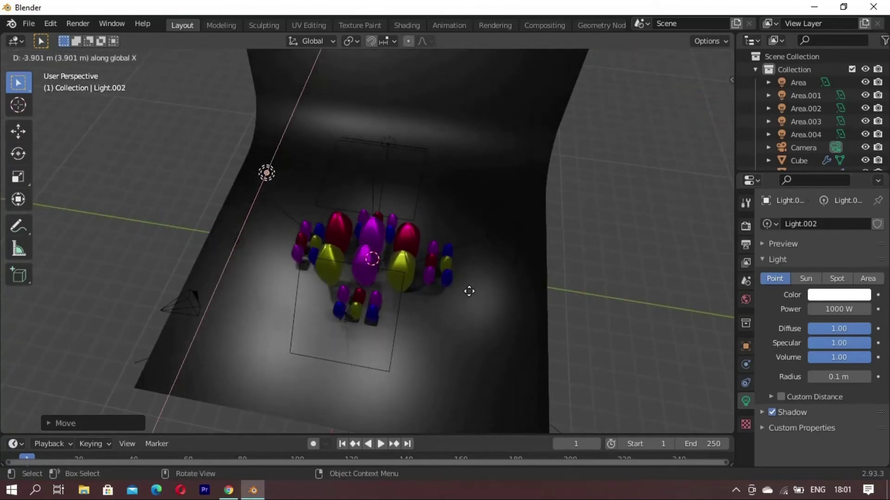
click(470, 295)
key(g)
key(y)
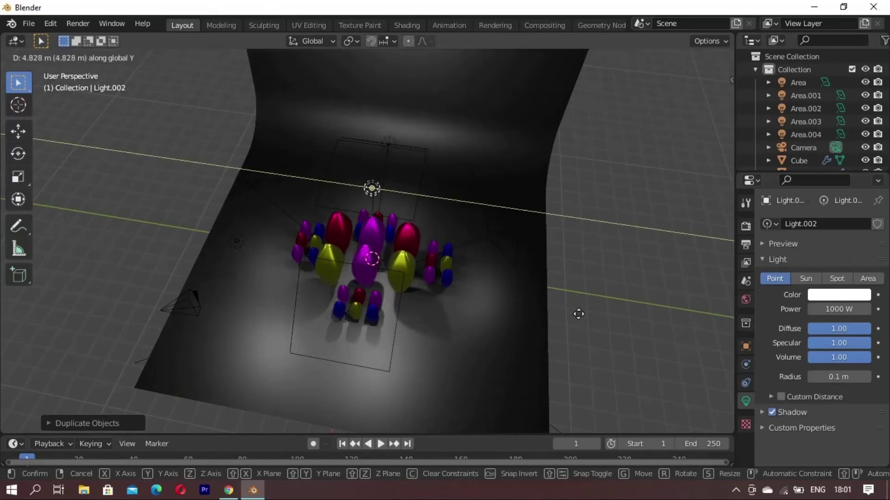
click(524, 352)
key(g)
key(y)
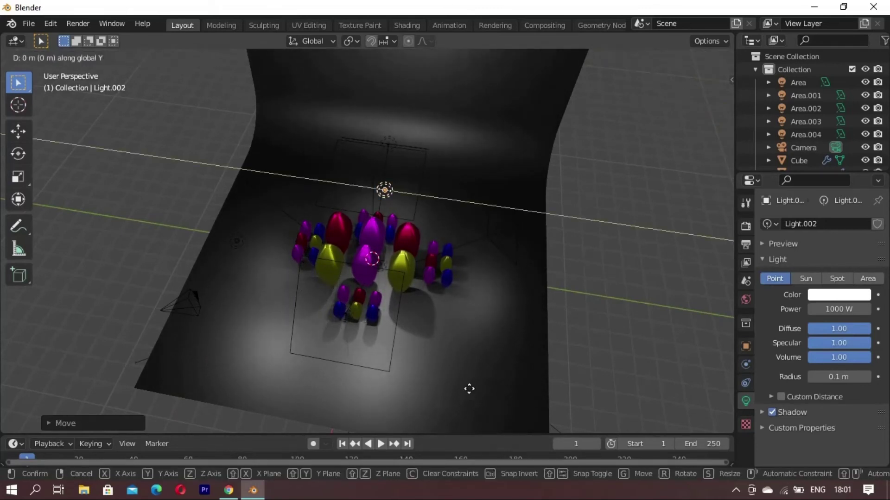
key(x)
click(414, 420)
middle_drag(410, 421, 407, 318)
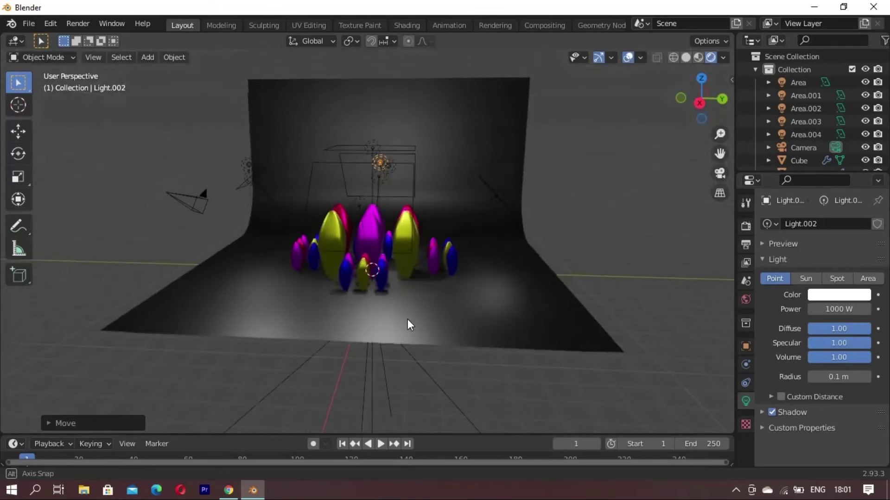
key(z)
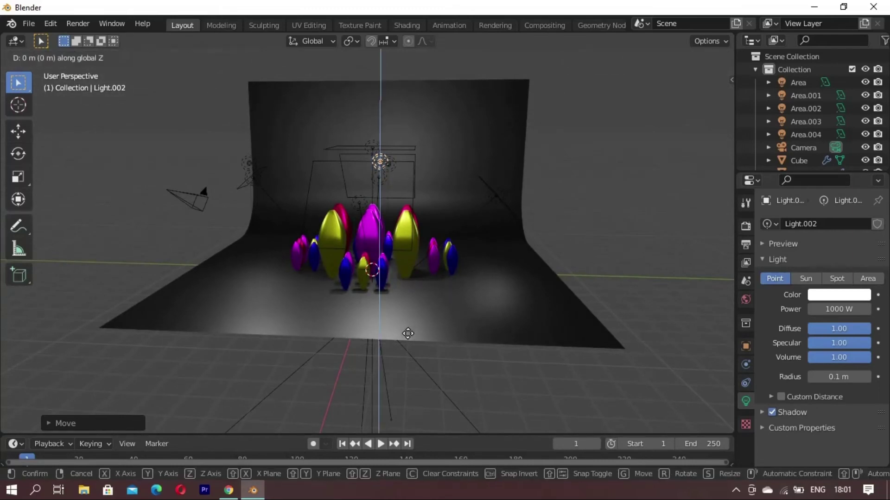
click(411, 354)
- Look at the crystal scene through the camera view (Numpad 0)
mouse_move(411, 353)
middle_down()
mouse_move(369, 317)
mouse_move(321, 310)
middle_up()
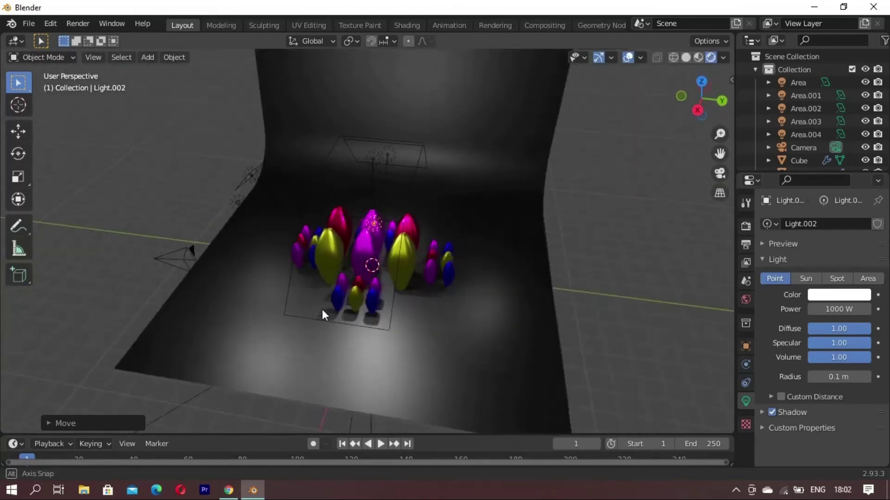
key(KP_0)
scroll(428, 249, down, 3)
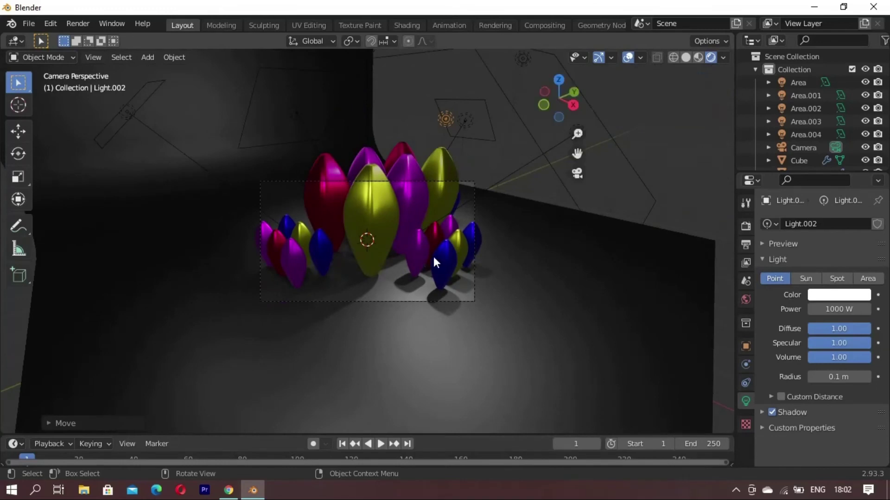
- Enable Lock Camera to View so viewport navigation moves the camera around the crystal cluster
key(n)
click(726, 139)
key(n)
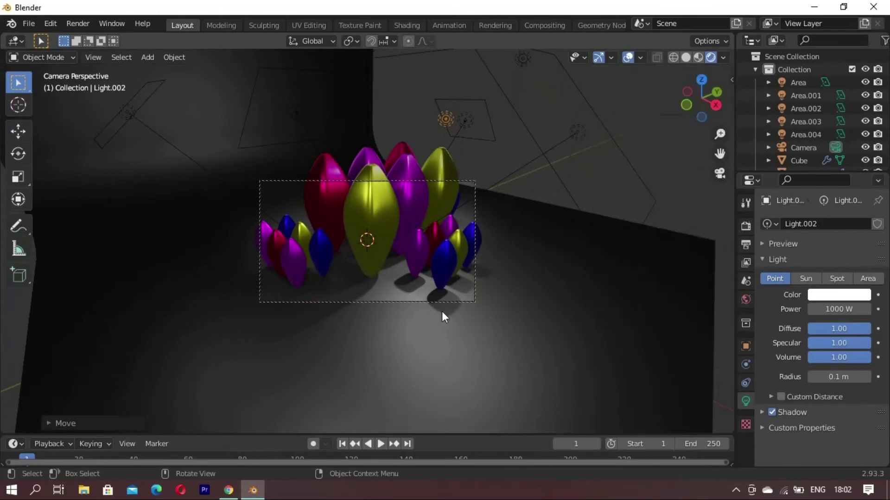
scroll(441, 311, up, 3)
scroll(402, 243, down, 6)
mouse_move(412, 243)
middle_down()
mouse_move(360, 254)
mouse_move(369, 258)
middle_up()
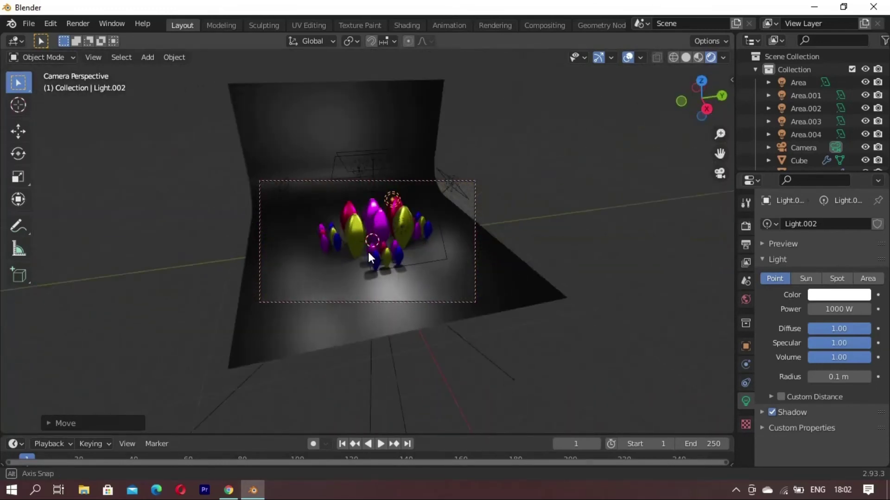
- Scale the curved backdrop plane to about twice its size, then frame the camera closer on the crystals
click(299, 261)
key(s)
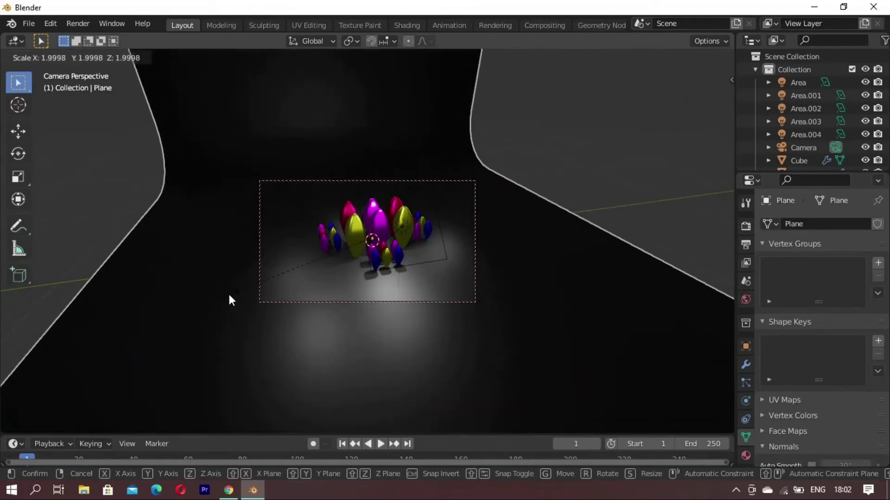
click(228, 296)
middle_drag(460, 260, 441, 262)
scroll(436, 253, up, 2)
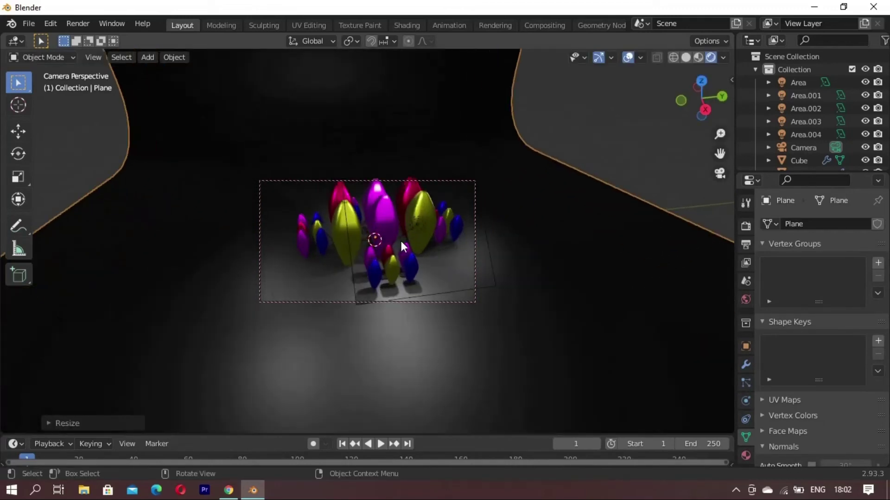
mouse_move(402, 241)
middle_down()
mouse_move(412, 250)
mouse_move(402, 265)
mouse_move(418, 262)
middle_up()
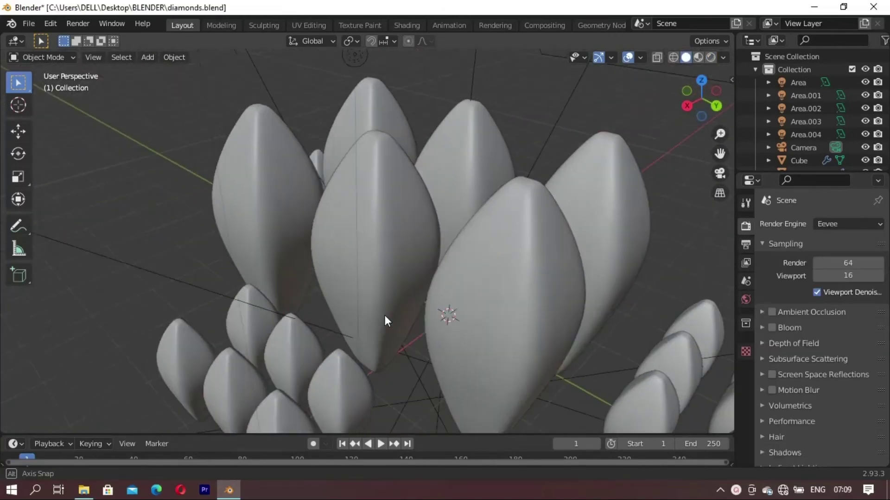
- Switch to Material Preview shading to show the yellow, magenta, red and blue crystals from a lower, closer view
scroll(385, 315, down, 3)
scroll(376, 315, down, 3)
mouse_move(420, 313)
middle_down()
mouse_move(405, 301)
mouse_move(472, 298)
mouse_move(477, 290)
middle_up()
scroll(476, 290, up, 5)
scroll(468, 282, down, 4)
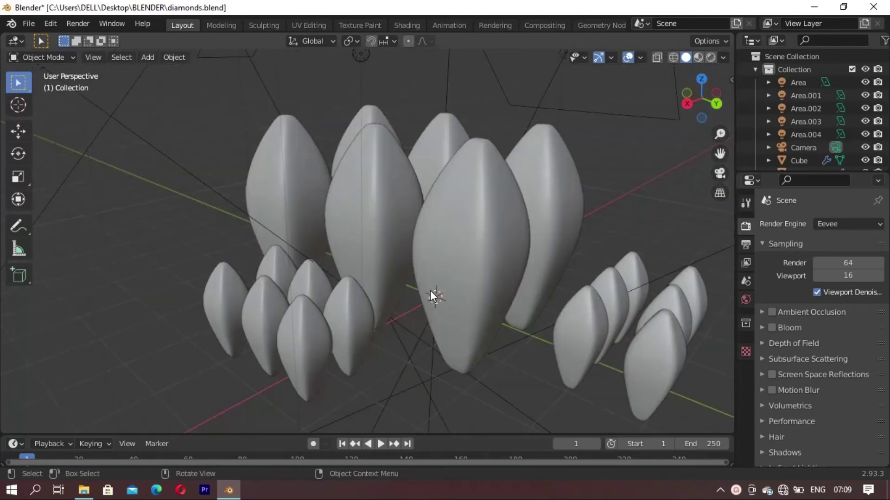
mouse_move(419, 293)
middle_down()
mouse_move(401, 301)
mouse_move(558, 338)
mouse_move(454, 310)
mouse_move(386, 312)
mouse_move(402, 294)
mouse_move(316, 302)
mouse_move(539, 291)
mouse_move(439, 306)
mouse_move(384, 304)
middle_up()
click(698, 58)
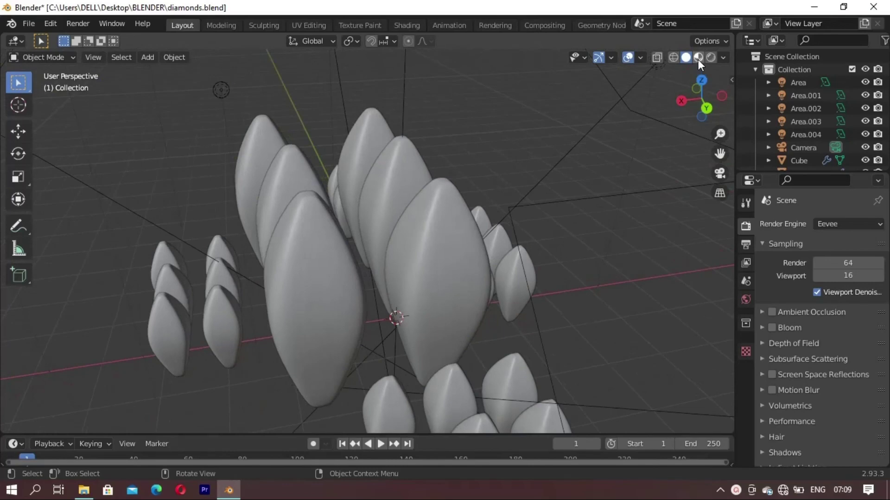
mouse_move(430, 248)
middle_down()
mouse_move(577, 291)
mouse_move(538, 260)
mouse_move(474, 255)
mouse_move(523, 296)
mouse_move(594, 278)
mouse_move(435, 229)
mouse_move(481, 278)
mouse_move(532, 199)
mouse_move(588, 198)
mouse_move(435, 224)
mouse_move(405, 116)
middle_up()
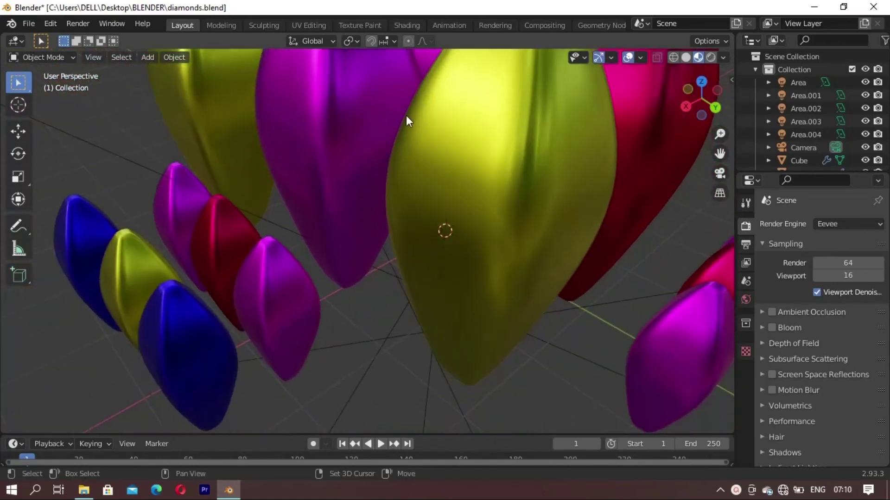
- Switch to Rendered shading, then orbit low and zoom in on the glossy four-coloured crystal cluster
scroll(387, 165, down, 2)
mouse_move(393, 191)
middle_down()
mouse_move(513, 222)
mouse_move(560, 198)
mouse_move(496, 184)
mouse_move(418, 205)
mouse_move(426, 172)
mouse_move(417, 232)
mouse_move(368, 278)
mouse_move(433, 234)
mouse_move(226, 265)
mouse_move(164, 258)
mouse_move(298, 239)
mouse_move(330, 251)
mouse_move(333, 294)
mouse_move(382, 315)
mouse_move(383, 242)
mouse_move(324, 234)
middle_up()
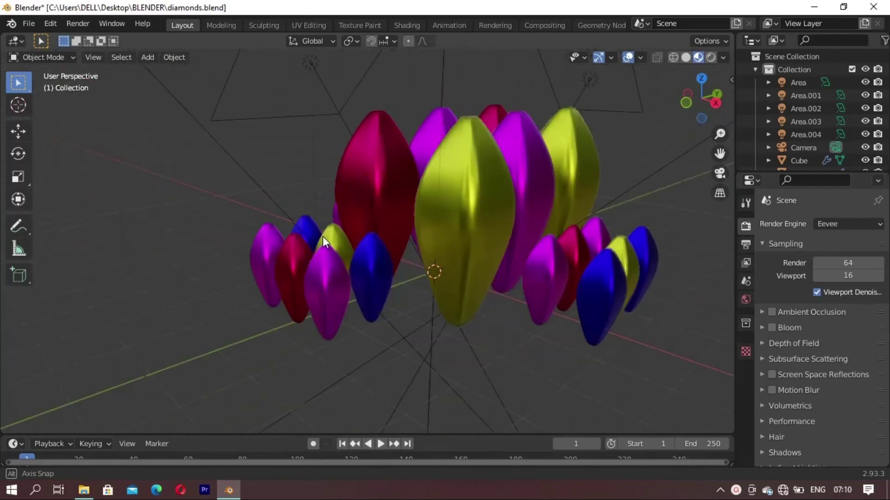
click(711, 55)
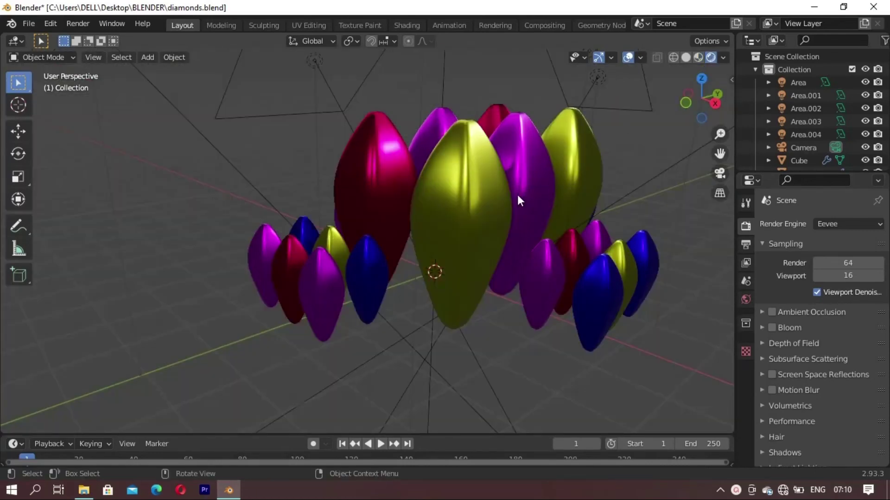
middle_drag(518, 196, 221, 210)
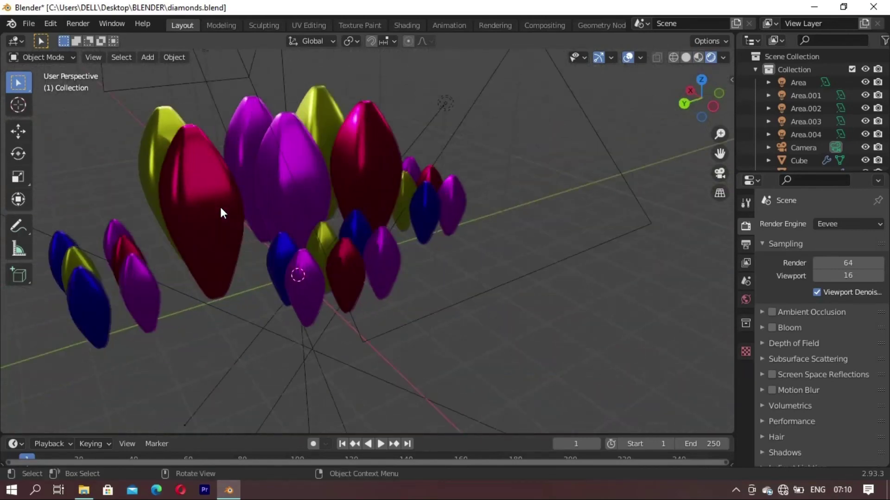
mouse_move(334, 175)
middle_down()
mouse_move(357, 204)
mouse_move(272, 224)
mouse_move(218, 196)
middle_up()
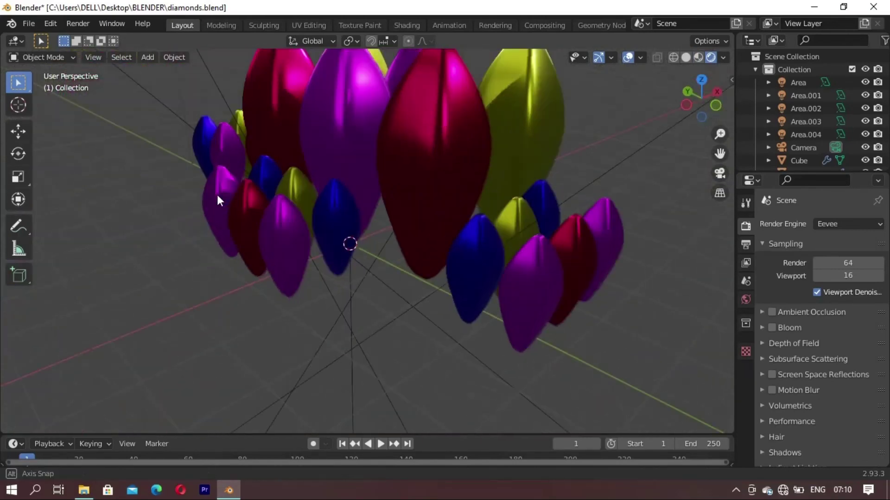
scroll(296, 179, up, 1)
scroll(325, 218, up, 1)
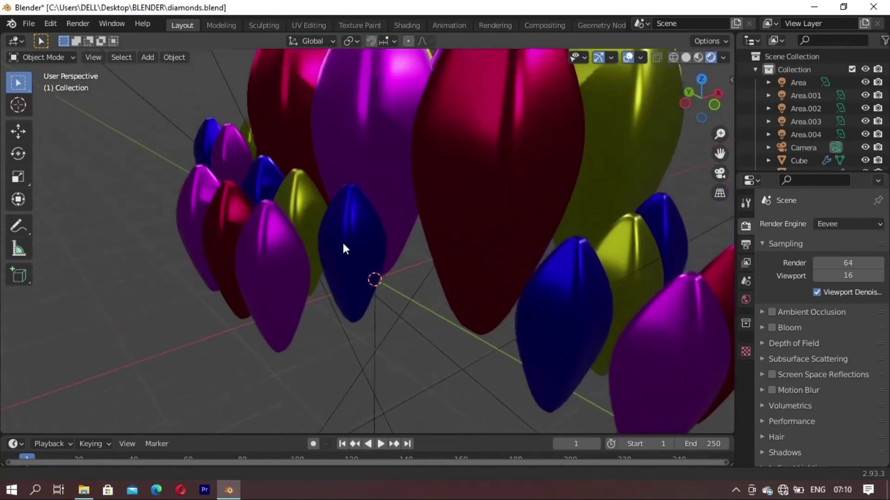